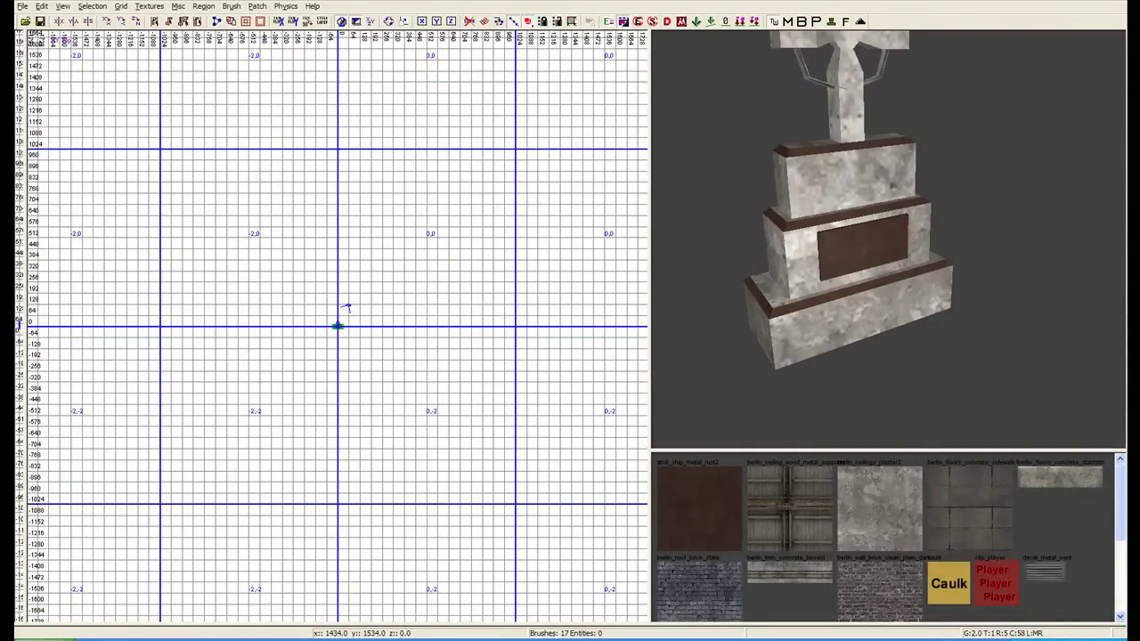
Enable the Clip geometry filter to show the clip brush surrounding the cross gravestone
{"action": "right_click_drag", "start_coordinate": [881, 168], "coordinate": [874, 140]}
{"action": "right_click_drag", "start_coordinate": [878, 241], "coordinate": [878, 249]}
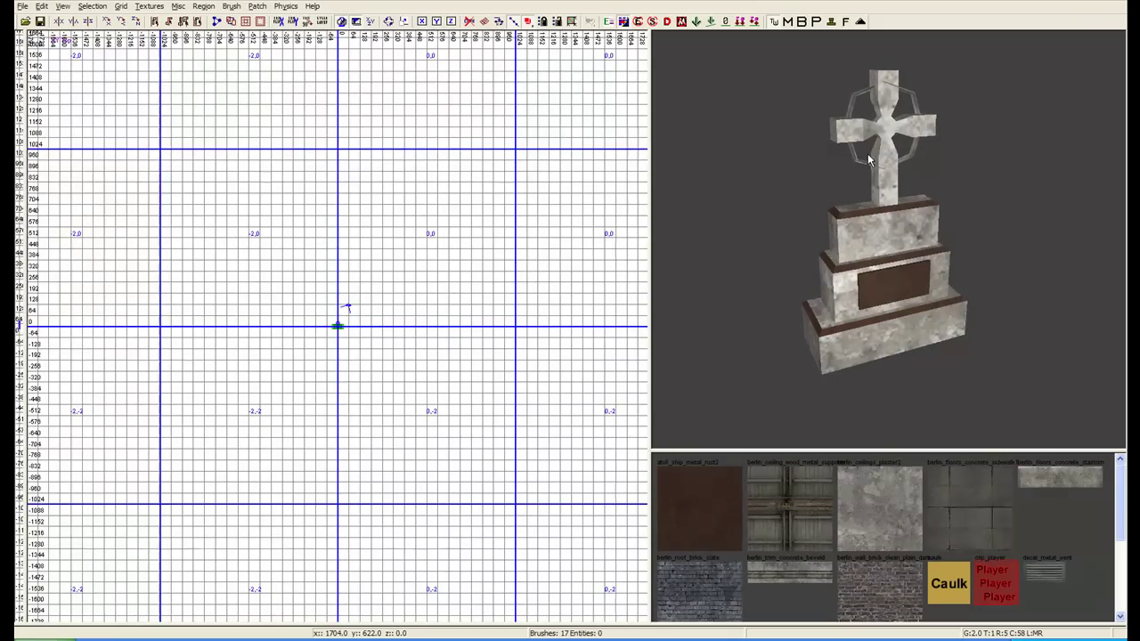
{"action": "scroll", "coordinate": [347, 330], "scroll_direction": "up", "scroll_amount": 7}
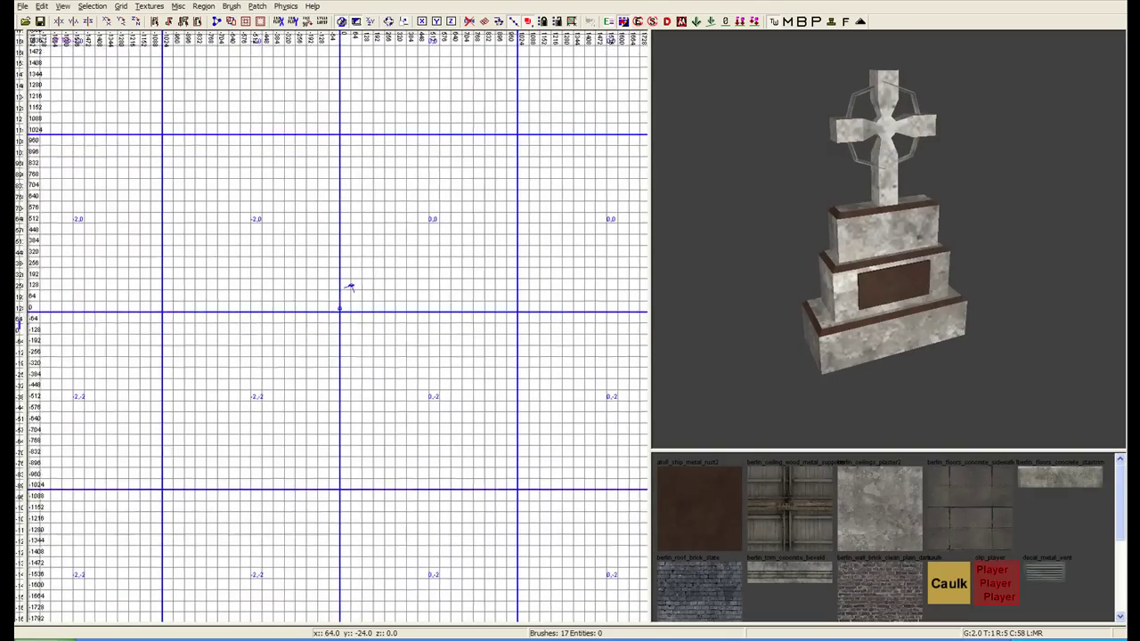
{"action": "scroll", "coordinate": [334, 293], "scroll_direction": "up", "scroll_amount": 4}
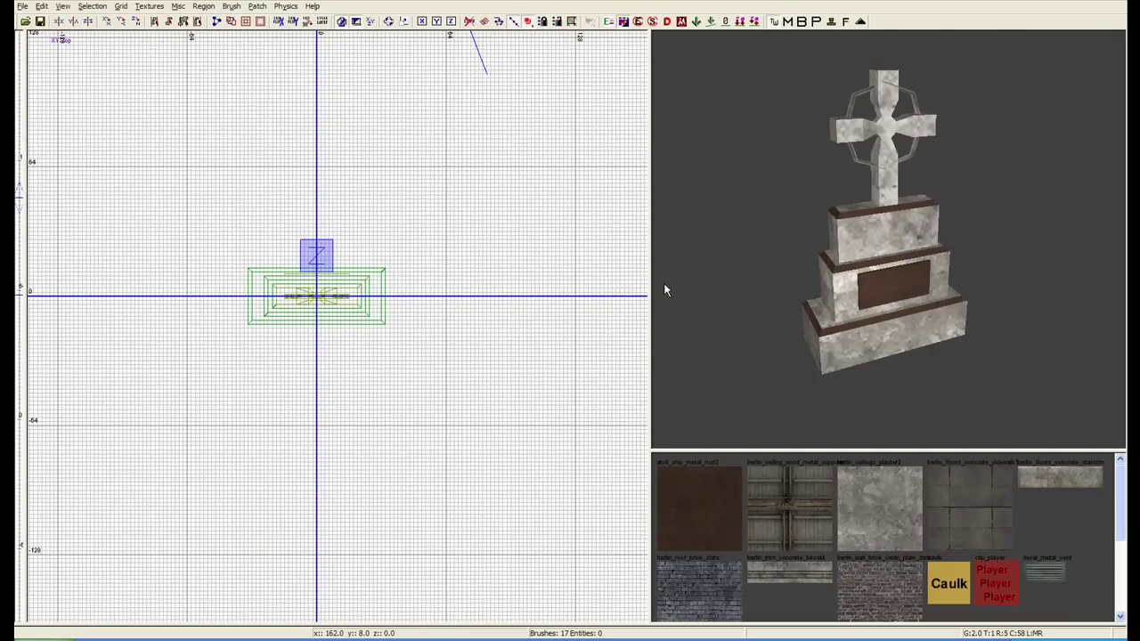
{"action": "right_click_drag", "start_coordinate": [903, 253], "coordinate": [902, 251]}
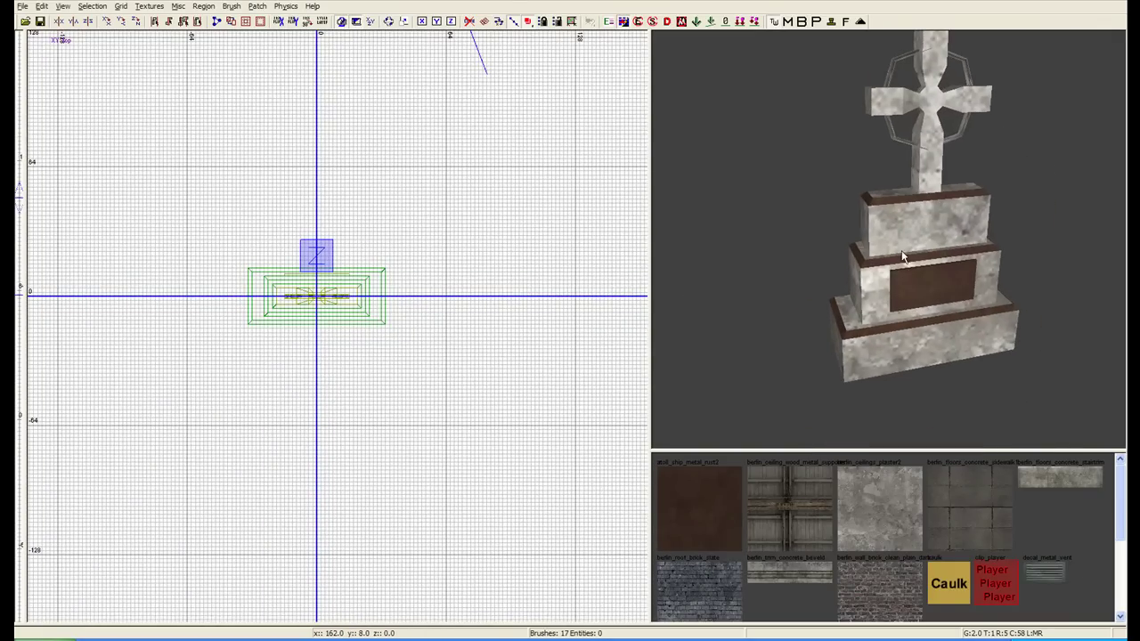
{"action": "key", "text": "s"}
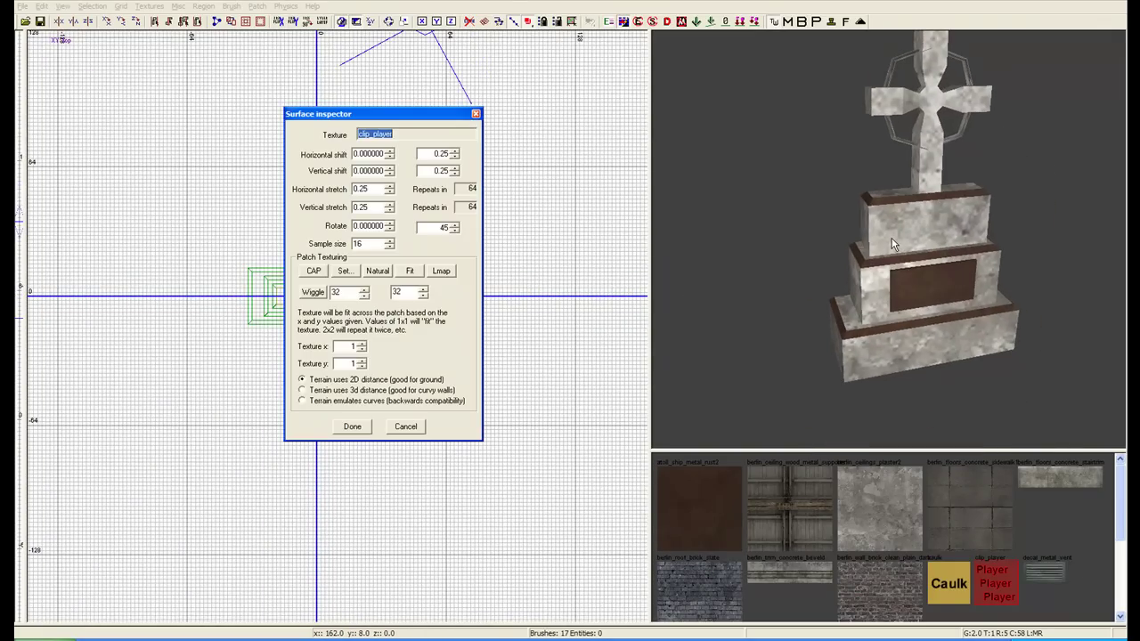
{"action": "left_click", "coordinate": [419, 427]}
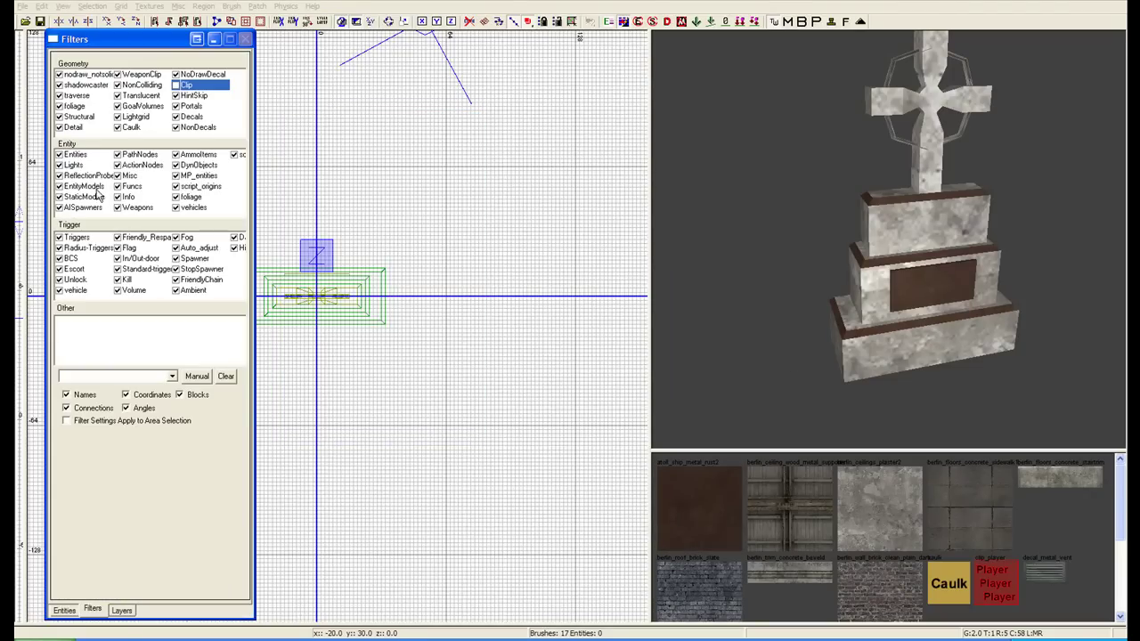
{"action": "left_click", "coordinate": [175, 88]}
{"action": "left_click", "coordinate": [175, 86]}
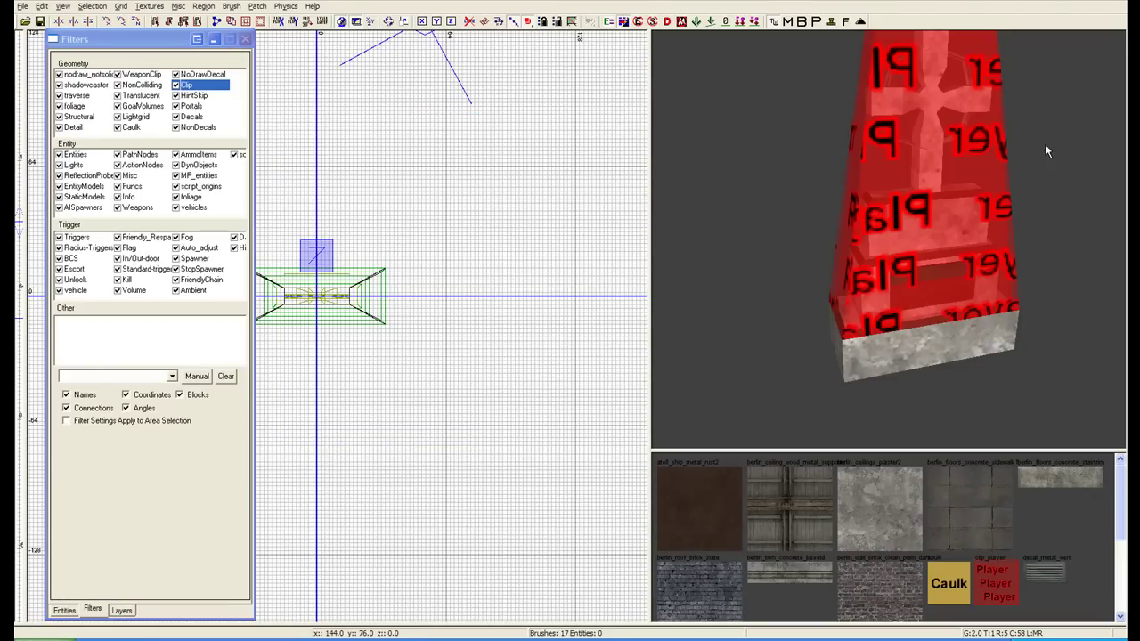
Select the player clip brush that encloses the upper part of the gravestone
{"action": "mouse_move", "coordinate": [889, 239]}
{"action": "right_mouse_down"}
{"action": "mouse_move", "coordinate": [864, 285]}
{"action": "mouse_move", "coordinate": [877, 267]}
{"action": "mouse_move", "coordinate": [855, 254]}
{"action": "mouse_move", "coordinate": [899, 245]}
{"action": "mouse_move", "coordinate": [893, 201]}
{"action": "mouse_move", "coordinate": [877, 234]}
{"action": "mouse_move", "coordinate": [903, 245]}
{"action": "mouse_move", "coordinate": [876, 265]}
{"action": "mouse_move", "coordinate": [878, 239]}
{"action": "right_mouse_up"}
{"action": "left_click", "coordinate": [902, 247], "text": "shift"}
{"action": "key", "text": "Escape"}
{"action": "left_click", "coordinate": [871, 239], "text": "shift"}
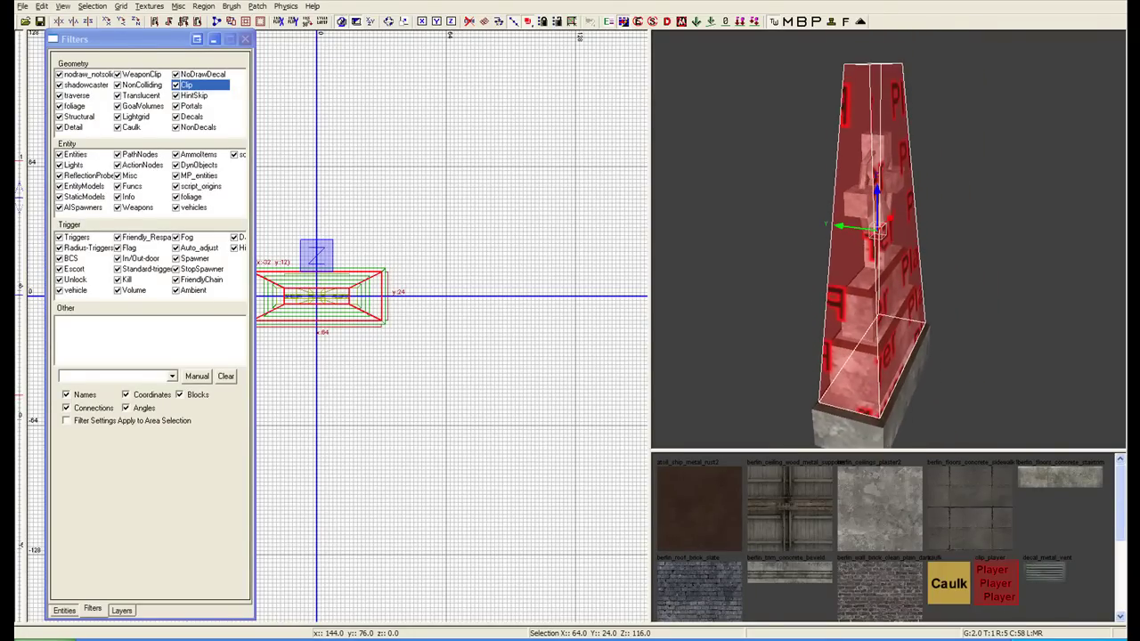
{"action": "key", "text": "Escape"}
{"action": "left_click", "coordinate": [877, 238], "text": "shift"}
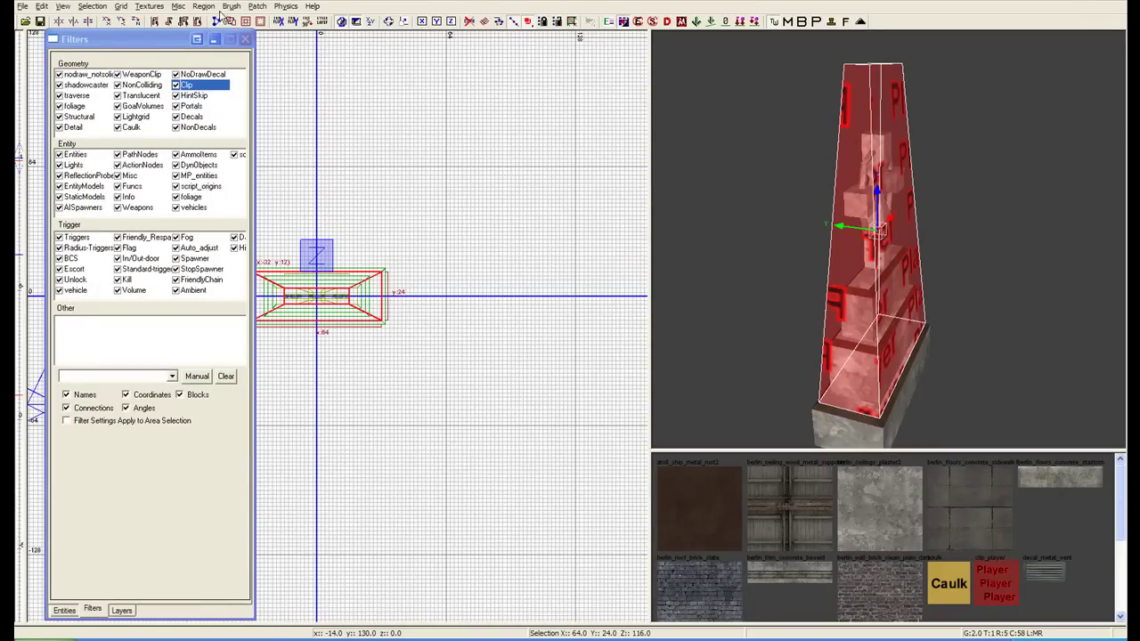
Load the usage texture set containing the caulk, clip and trigger textures, and enlarge the texture browser
{"action": "left_click", "coordinate": [148, 7]}
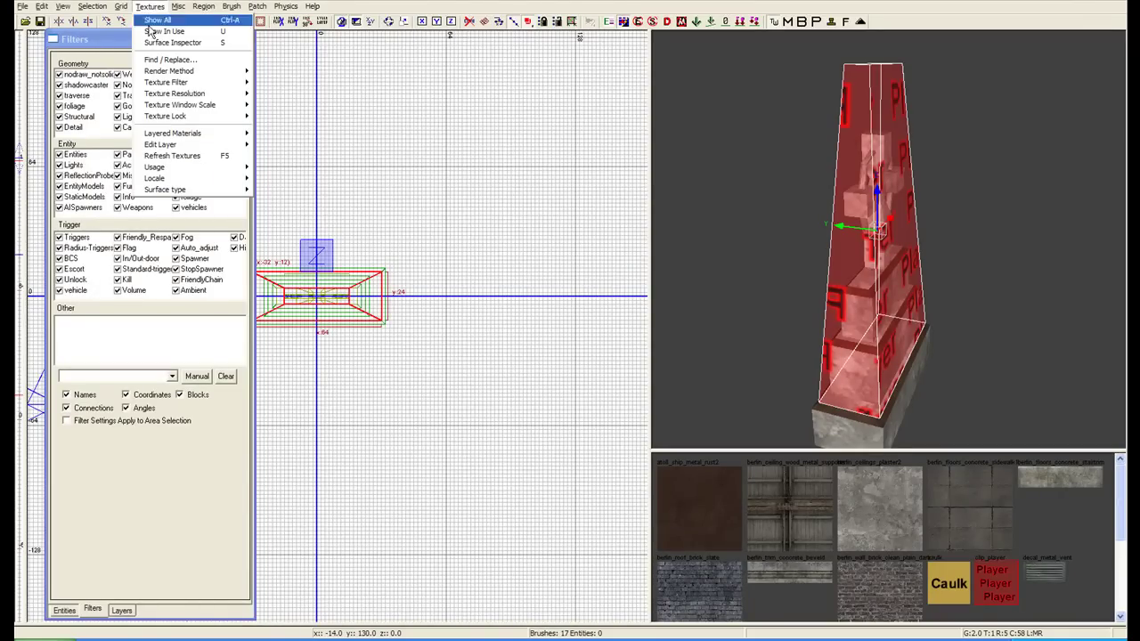
{"action": "mouse_move", "coordinate": [156, 168]}
{"action": "left_click", "coordinate": [272, 188]}
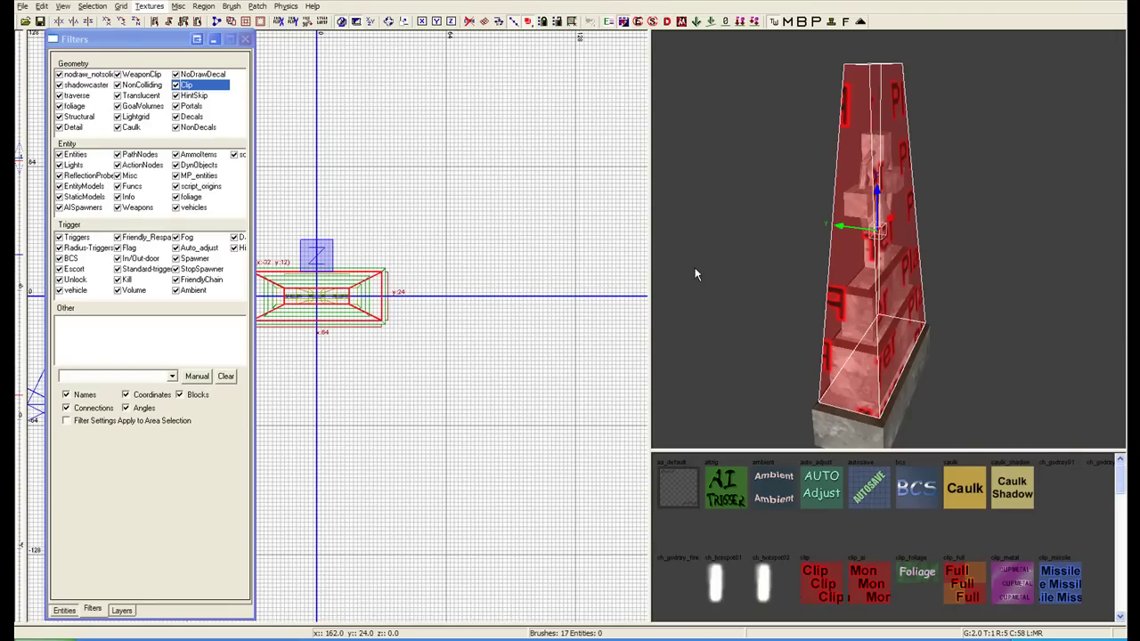
{"action": "left_click_drag", "start_coordinate": [1075, 454], "coordinate": [1071, 317]}
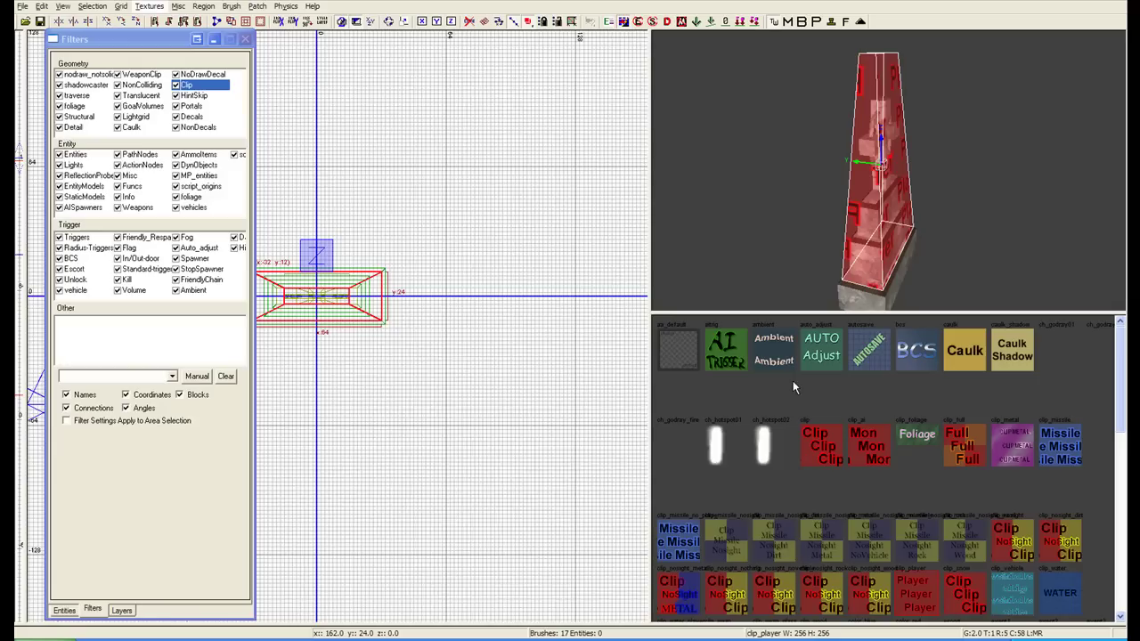
Try the clip, clip_ai and clip_full textures in turn on the selected gravestone brush
{"action": "left_click", "coordinate": [823, 452]}
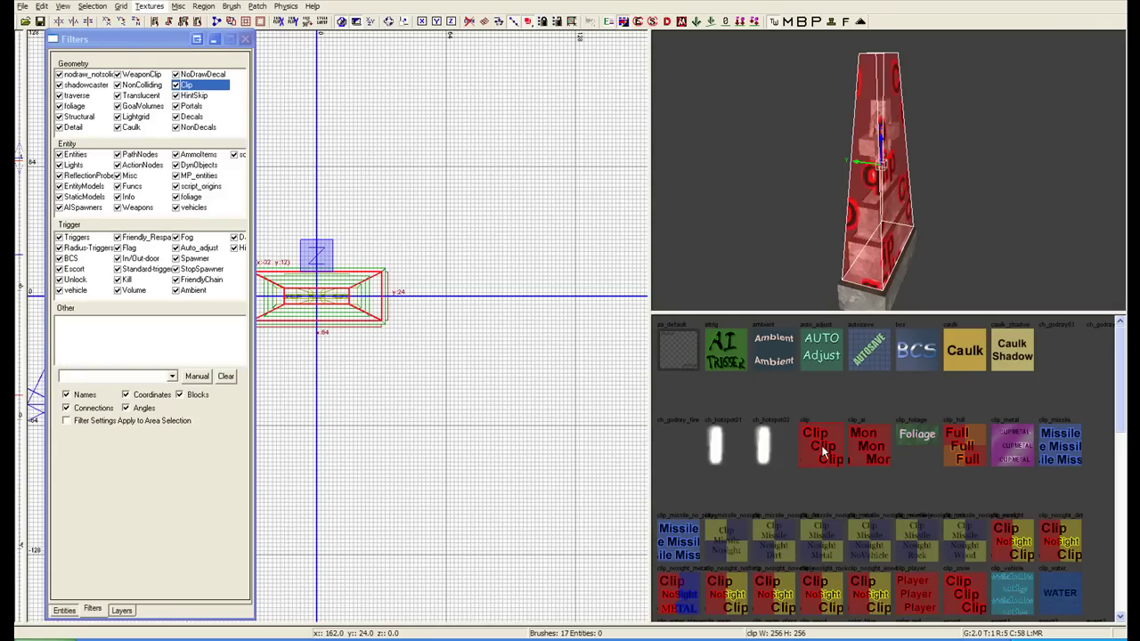
{"action": "mouse_move", "coordinate": [908, 281]}
{"action": "right_mouse_down"}
{"action": "mouse_move", "coordinate": [890, 222]}
{"action": "mouse_move", "coordinate": [855, 209]}
{"action": "mouse_move", "coordinate": [837, 223]}
{"action": "right_mouse_up"}
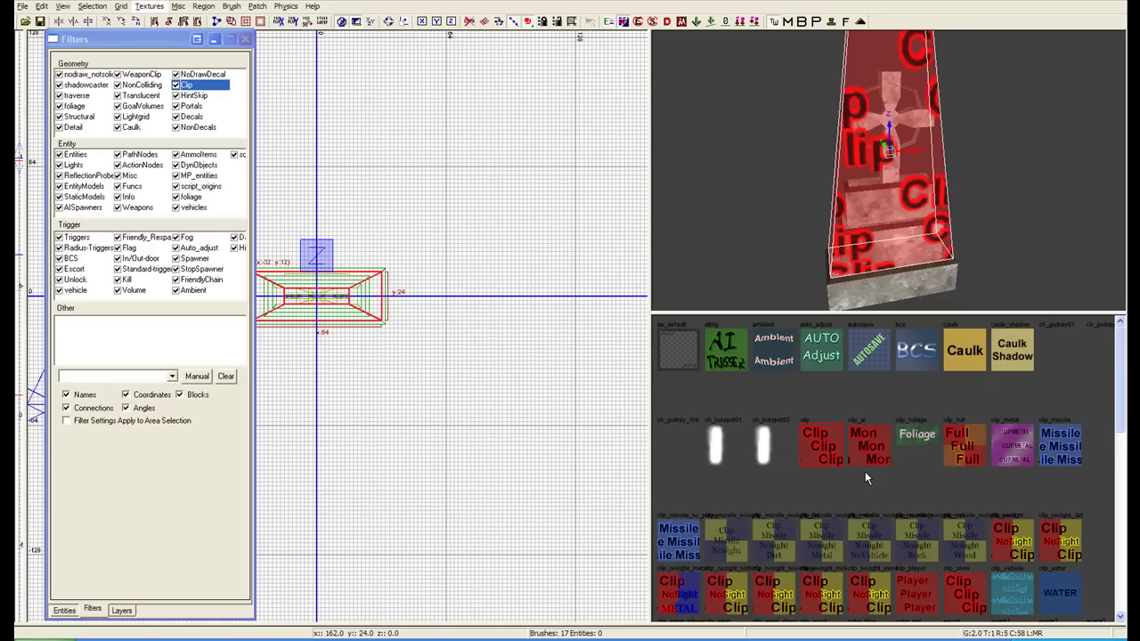
{"action": "left_click", "coordinate": [862, 448]}
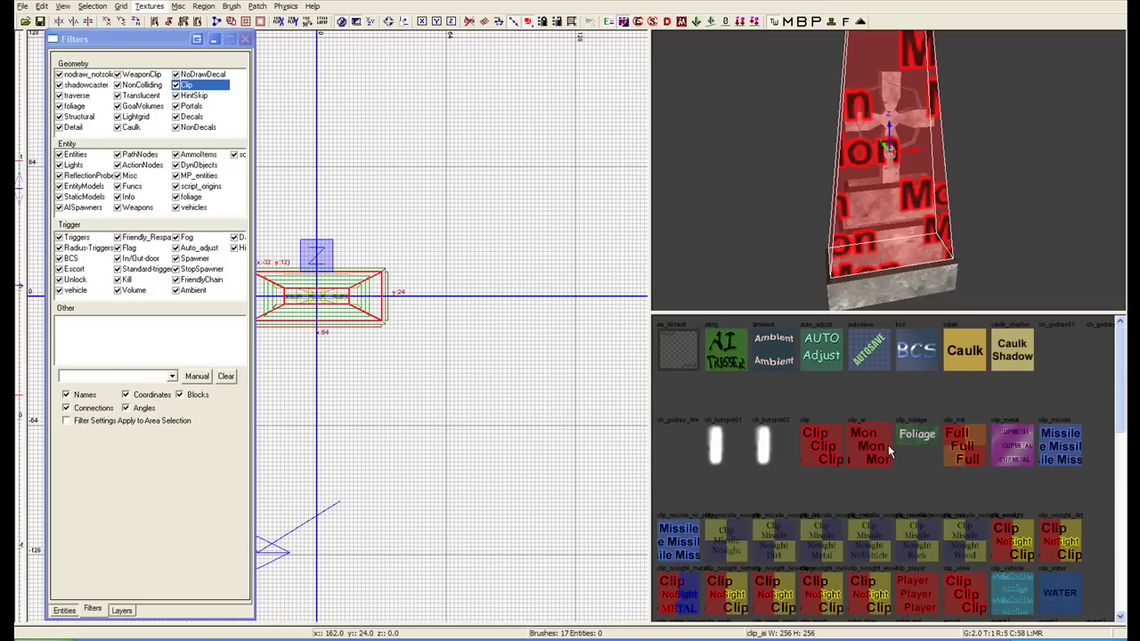
{"action": "left_click", "coordinate": [951, 455]}
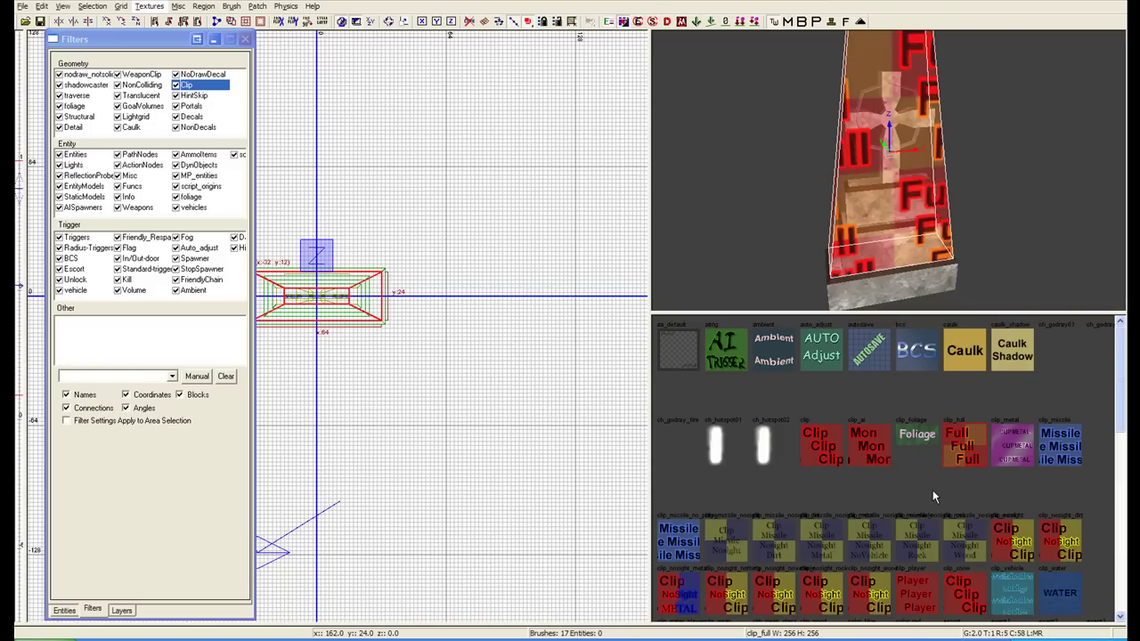
{"action": "right_click", "coordinate": [932, 486]}
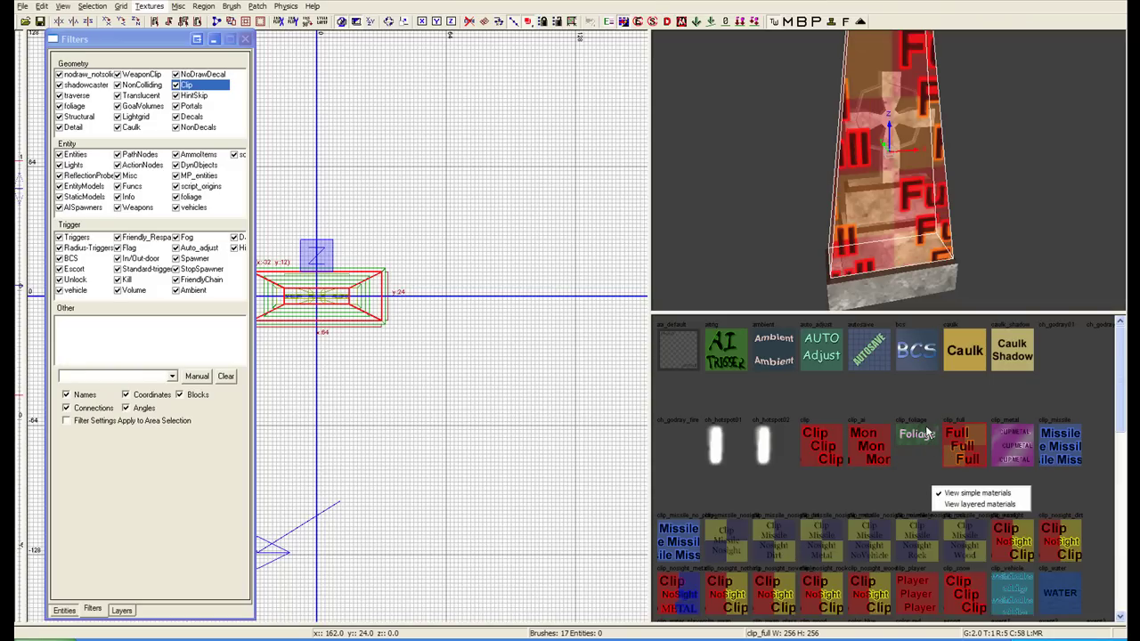
{"action": "left_click", "coordinate": [1104, 480]}
Try the clip_snow texture on the selected brush, followed by clip_ai and clip
{"action": "scroll", "coordinate": [1101, 482], "scroll_direction": "down", "scroll_amount": 3}
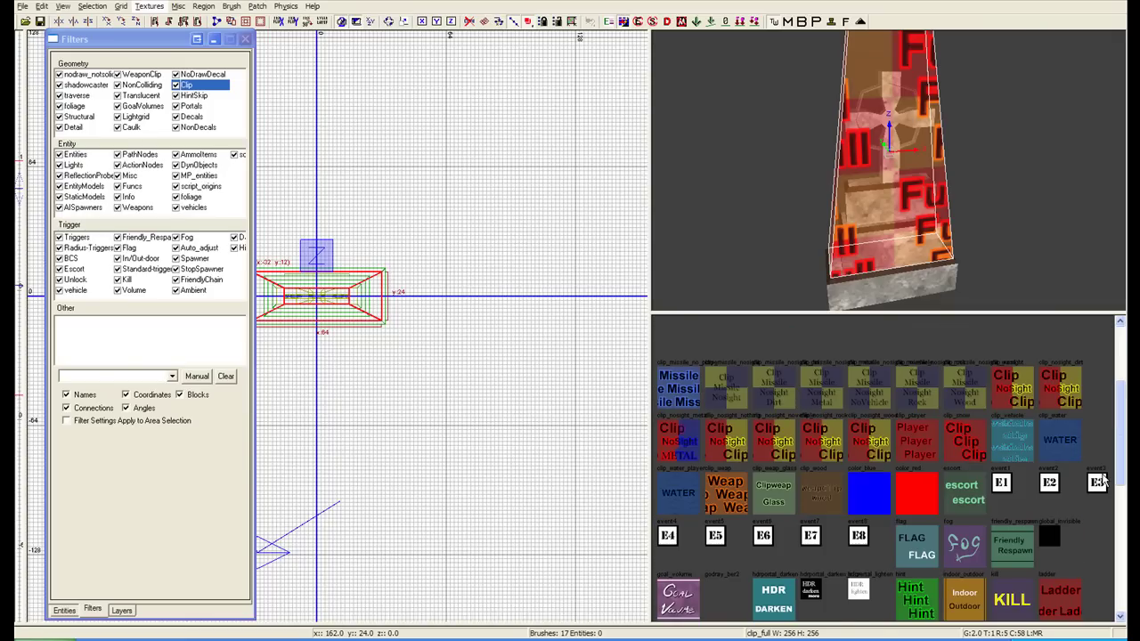
{"action": "scroll", "coordinate": [1101, 481], "scroll_direction": "up", "scroll_amount": 3}
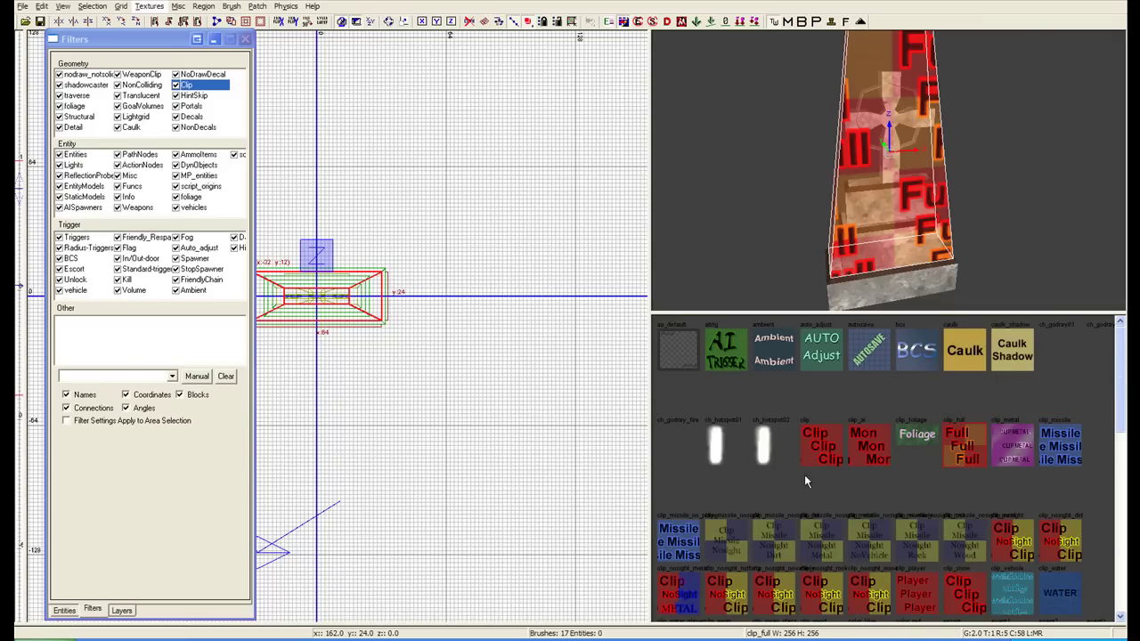
{"action": "scroll", "coordinate": [996, 501], "scroll_direction": "down", "scroll_amount": 3}
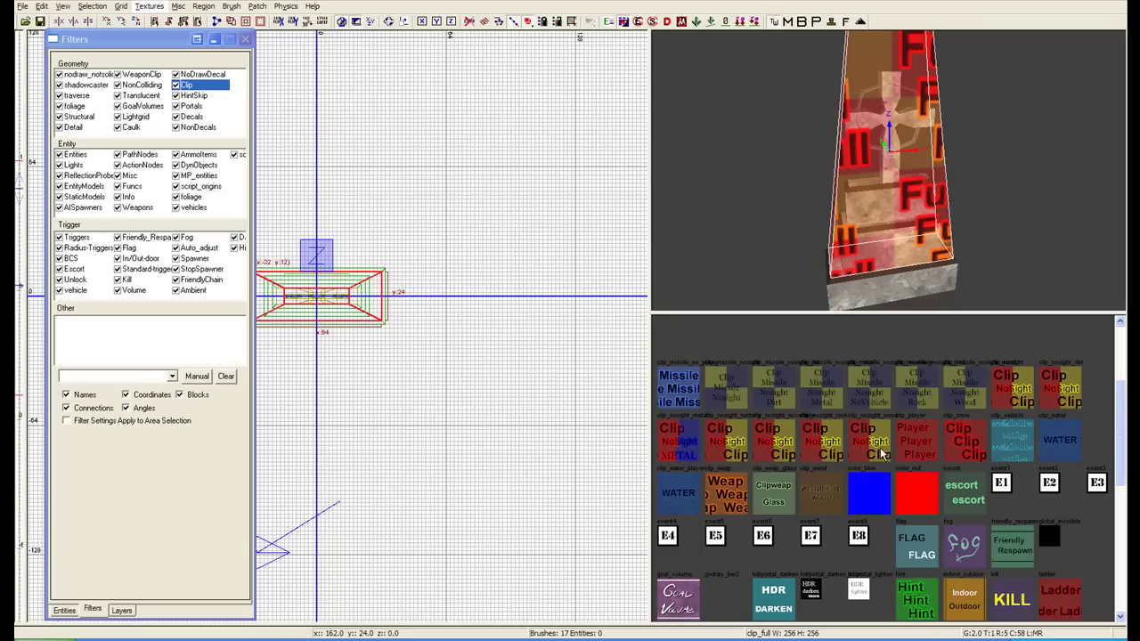
{"action": "left_click", "coordinate": [966, 445]}
{"action": "scroll", "coordinate": [966, 445], "scroll_direction": "up", "scroll_amount": 3}
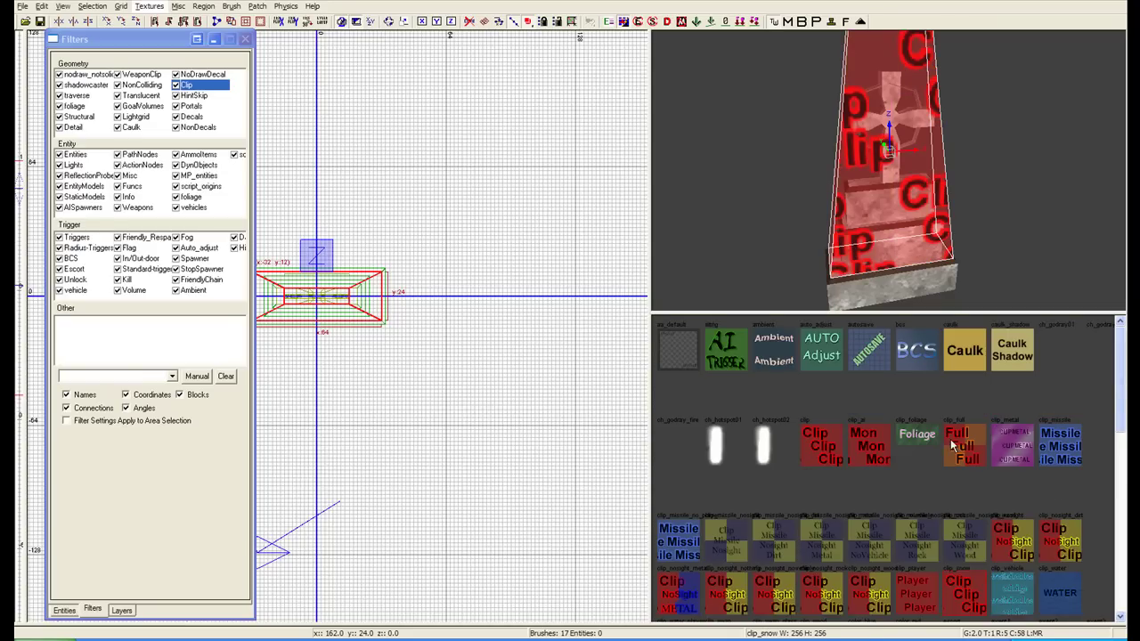
{"action": "left_click", "coordinate": [861, 458]}
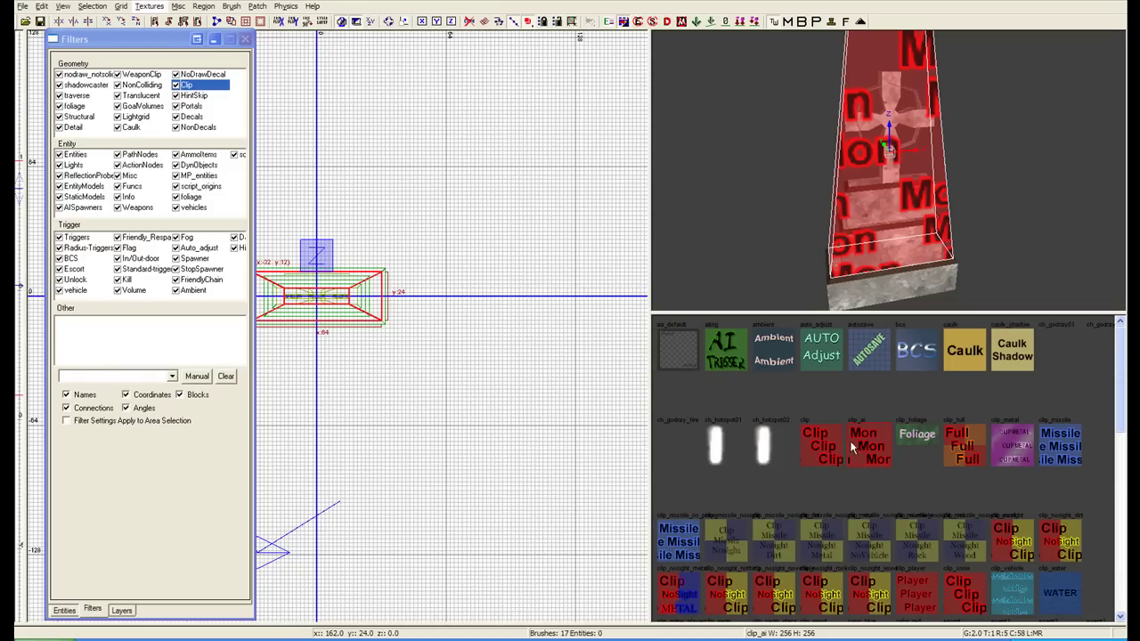
{"action": "left_click", "coordinate": [831, 446]}
Apply the clip_player texture to the selected brush and browse the neighbouring tool textures
{"action": "scroll", "coordinate": [842, 458], "scroll_direction": "down", "scroll_amount": 5}
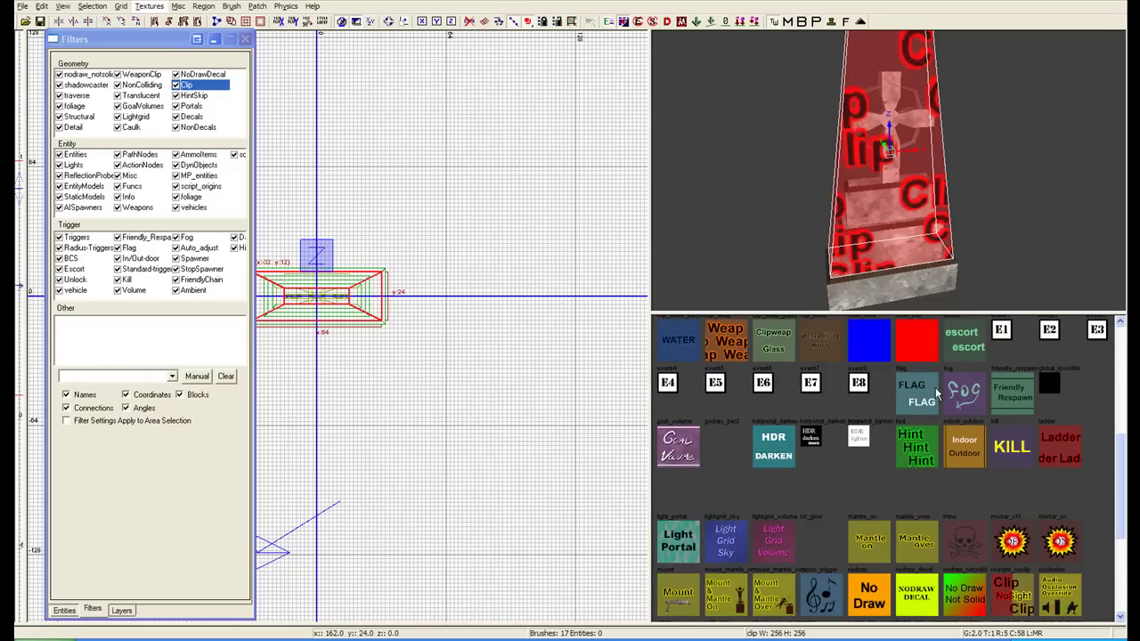
{"action": "scroll", "coordinate": [938, 397], "scroll_direction": "up", "scroll_amount": 3}
{"action": "left_click", "coordinate": [921, 445]}
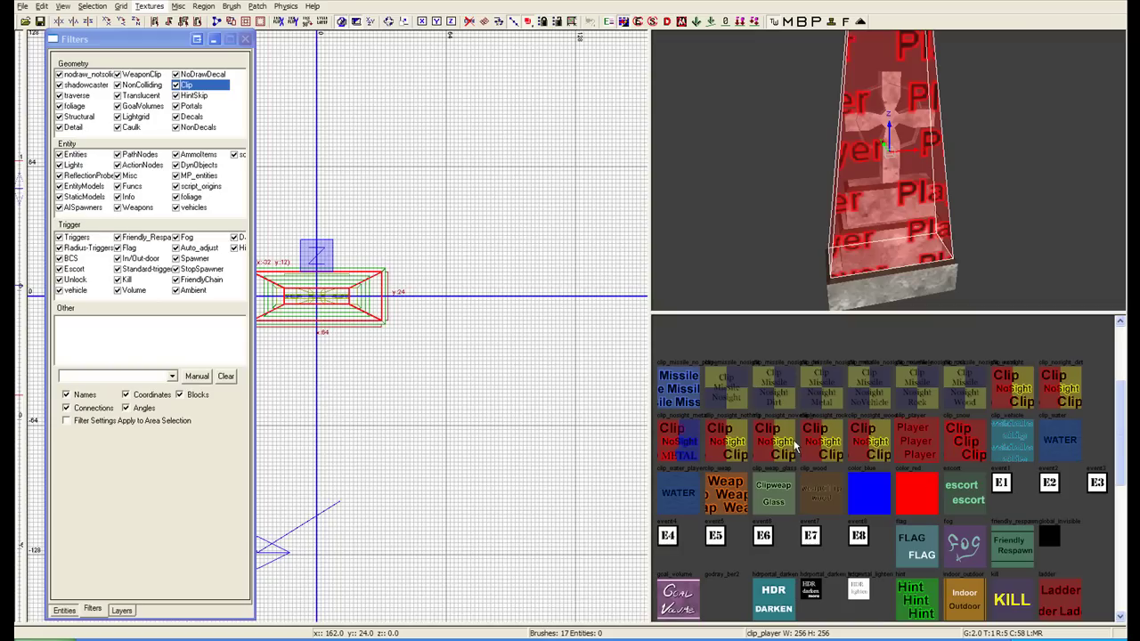
{"action": "scroll", "coordinate": [989, 404], "scroll_direction": "down", "scroll_amount": 3}
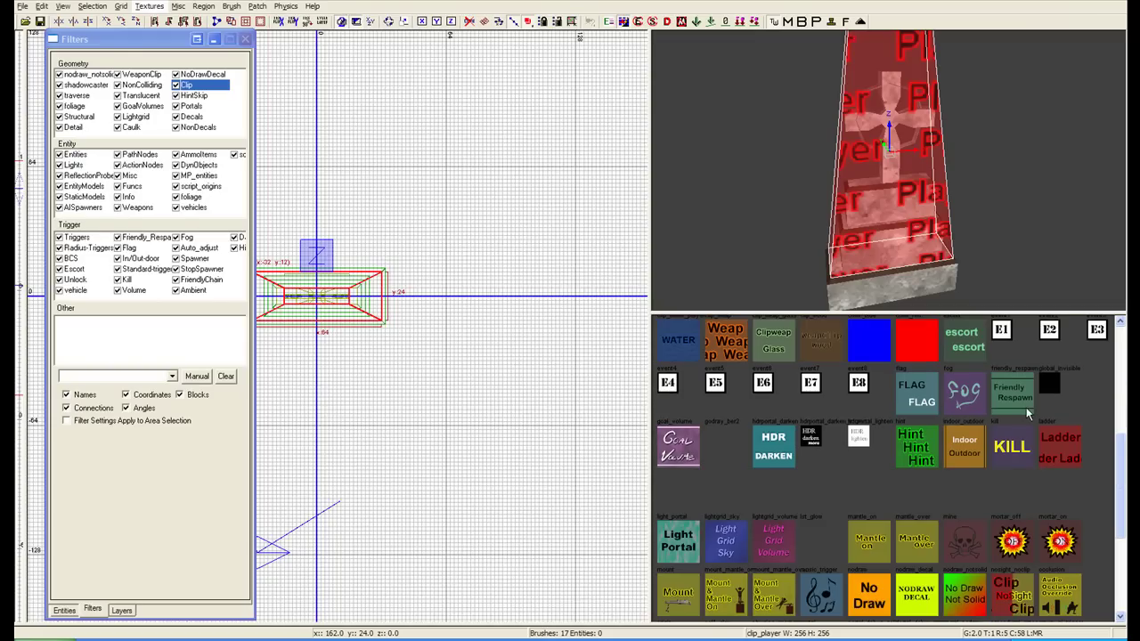
{"action": "scroll", "coordinate": [1015, 440], "scroll_direction": "up", "scroll_amount": 3}
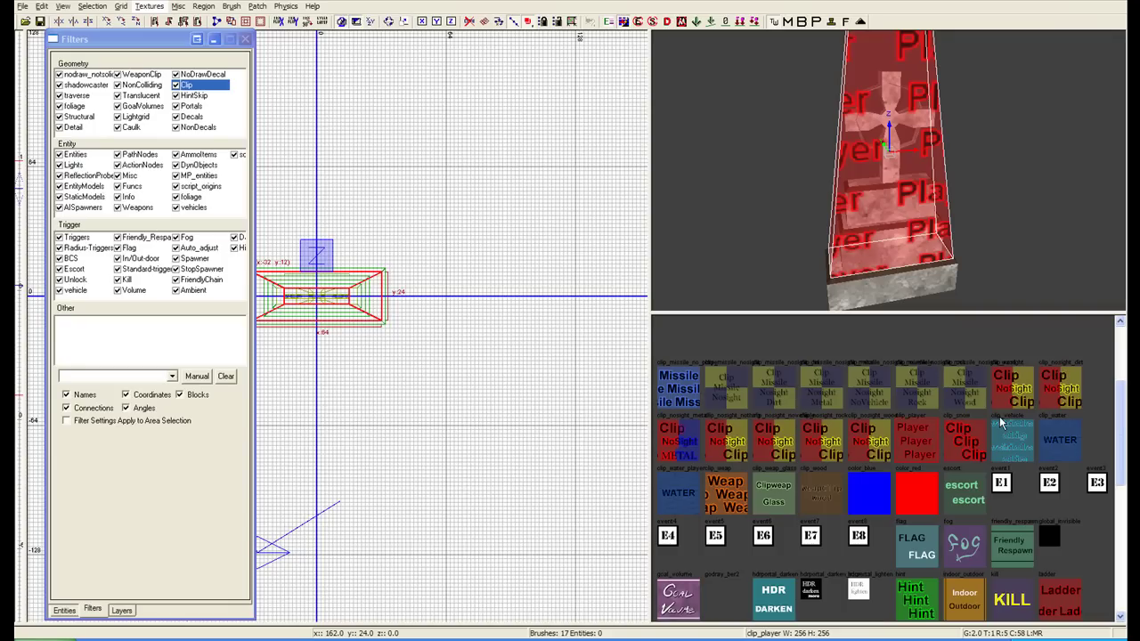
Try the nosight_noclip texture on the selected brush and inspect it from several angles
{"action": "scroll", "coordinate": [1000, 423], "scroll_direction": "down", "scroll_amount": 3}
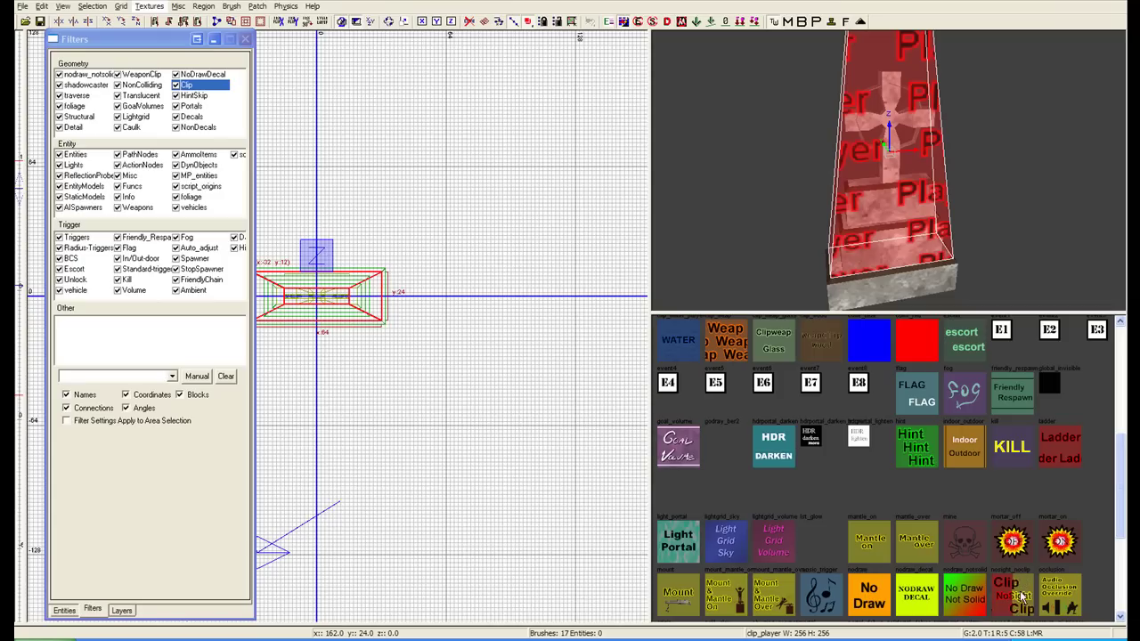
{"action": "scroll", "coordinate": [1024, 588], "scroll_direction": "down", "scroll_amount": 3}
{"action": "left_click", "coordinate": [1022, 432]}
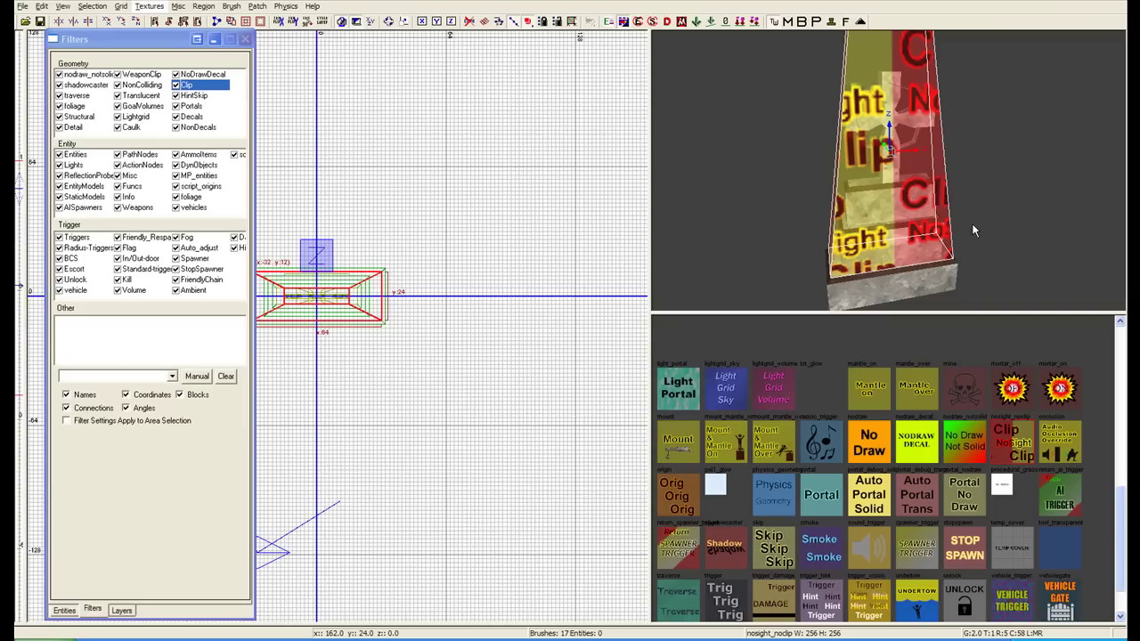
{"action": "mouse_move", "coordinate": [1024, 238]}
{"action": "right_mouse_down"}
{"action": "mouse_move", "coordinate": [1068, 227]}
{"action": "mouse_move", "coordinate": [1016, 230]}
{"action": "mouse_move", "coordinate": [989, 214]}
{"action": "mouse_move", "coordinate": [963, 181]}
{"action": "mouse_move", "coordinate": [963, 151]}
{"action": "mouse_move", "coordinate": [962, 201]}
{"action": "mouse_move", "coordinate": [946, 174]}
{"action": "mouse_move", "coordinate": [960, 169]}
{"action": "mouse_move", "coordinate": [963, 185]}
{"action": "right_mouse_up"}
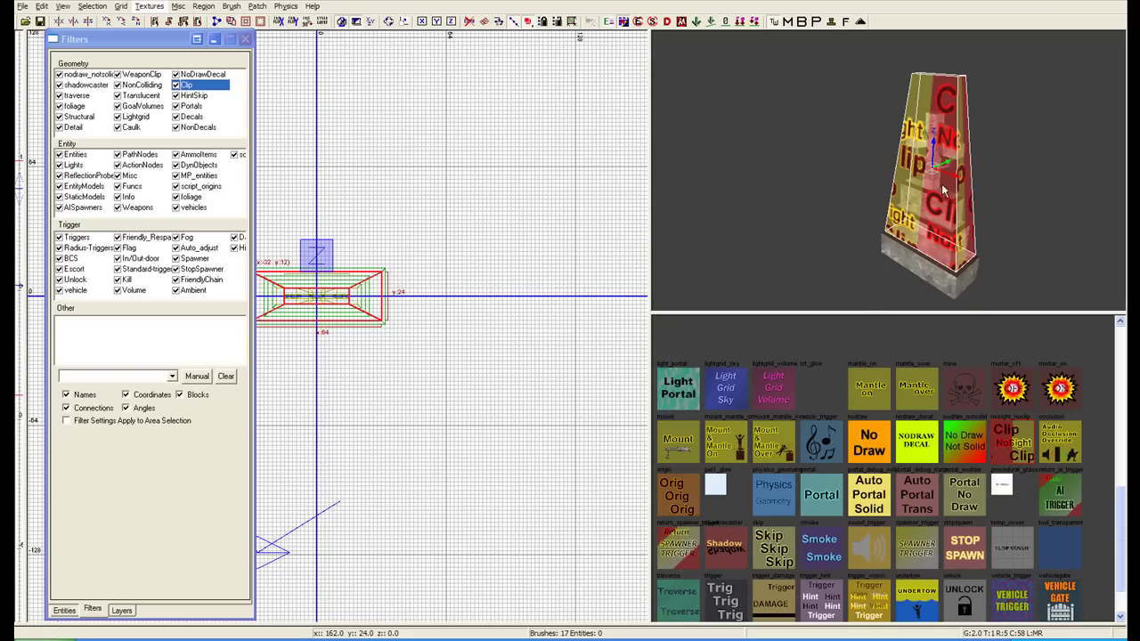
{"action": "mouse_move", "coordinate": [938, 204]}
{"action": "right_mouse_down"}
{"action": "mouse_move", "coordinate": [938, 192]}
{"action": "mouse_move", "coordinate": [938, 204]}
{"action": "right_mouse_up"}
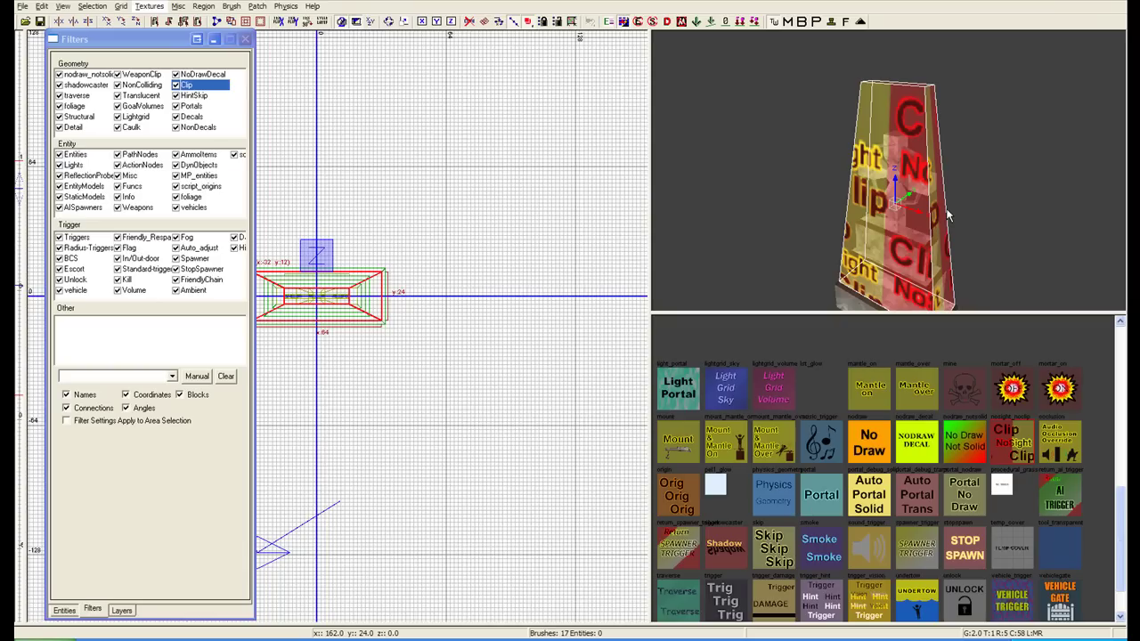
{"action": "mouse_move", "coordinate": [940, 222]}
{"action": "right_mouse_down"}
{"action": "mouse_move", "coordinate": [935, 182]}
{"action": "mouse_move", "coordinate": [941, 218]}
{"action": "mouse_move", "coordinate": [944, 192]}
{"action": "mouse_move", "coordinate": [947, 205]}
{"action": "mouse_move", "coordinate": [938, 226]}
{"action": "right_mouse_up"}
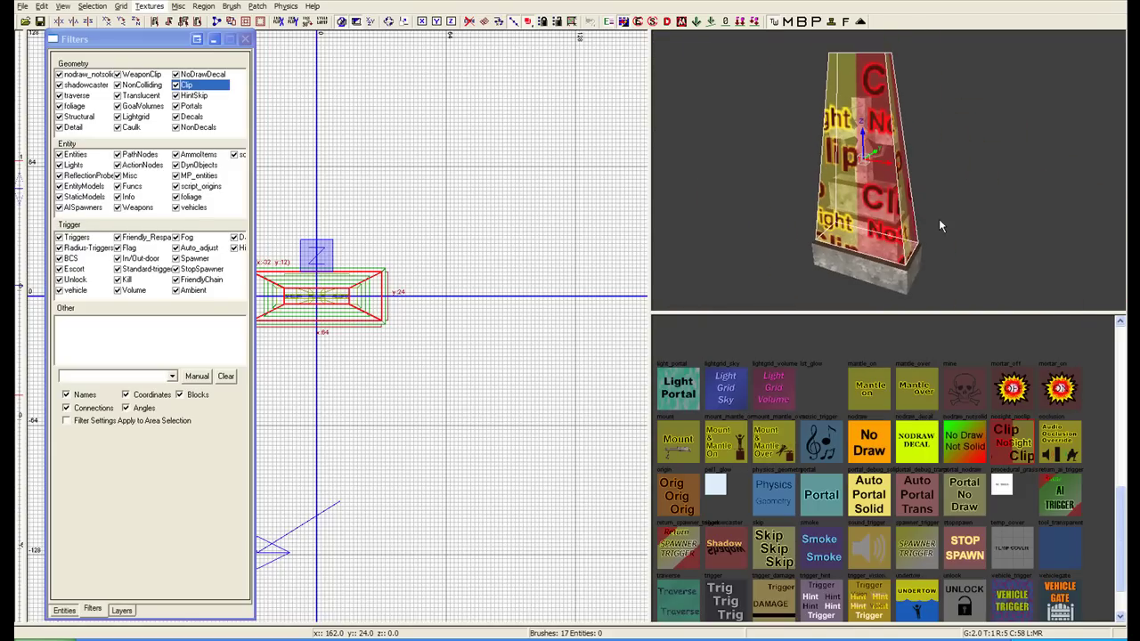
Apply the clip_player texture to the brush, deselect it and hide clip brushes with the Clip geometry filter
{"action": "scroll", "coordinate": [873, 424], "scroll_direction": "up", "scroll_amount": 10}
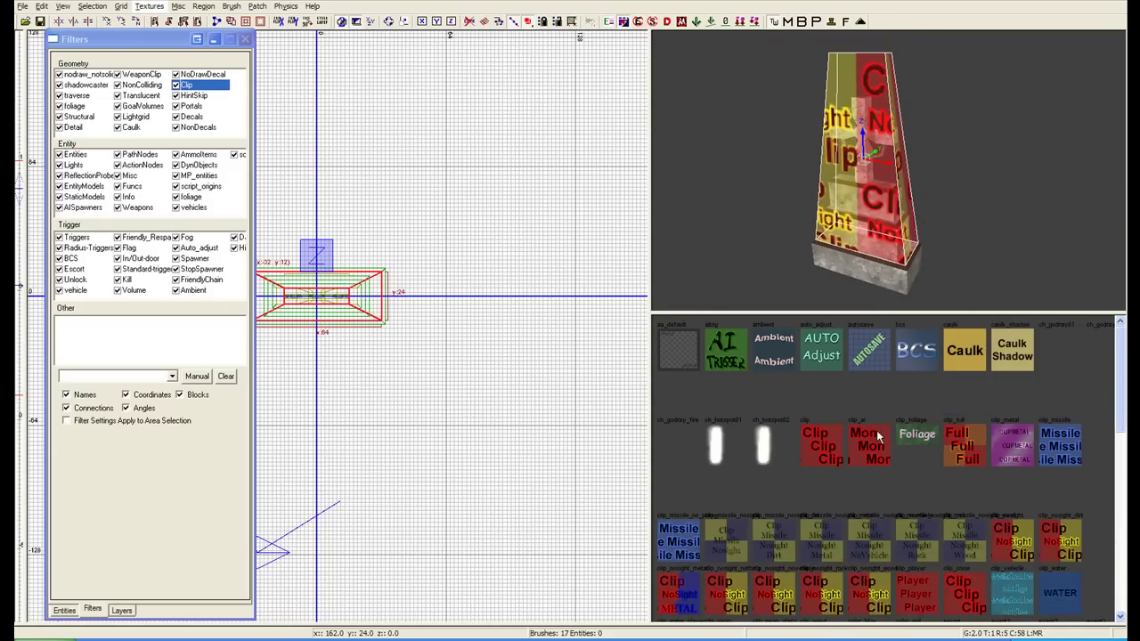
{"action": "left_click", "coordinate": [923, 599]}
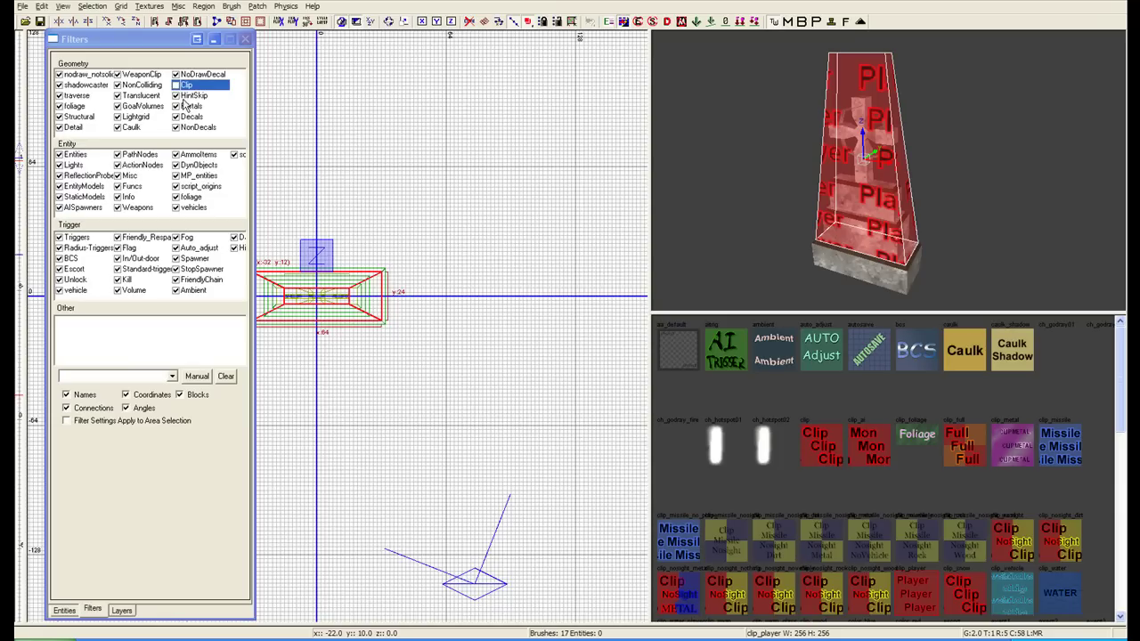
{"action": "right_click_drag", "start_coordinate": [906, 185], "coordinate": [912, 169]}
{"action": "key", "text": "Escape"}
{"action": "mouse_move", "coordinate": [926, 213]}
{"action": "right_mouse_down"}
{"action": "mouse_move", "coordinate": [935, 201]}
{"action": "mouse_move", "coordinate": [926, 213]}
{"action": "right_mouse_up"}
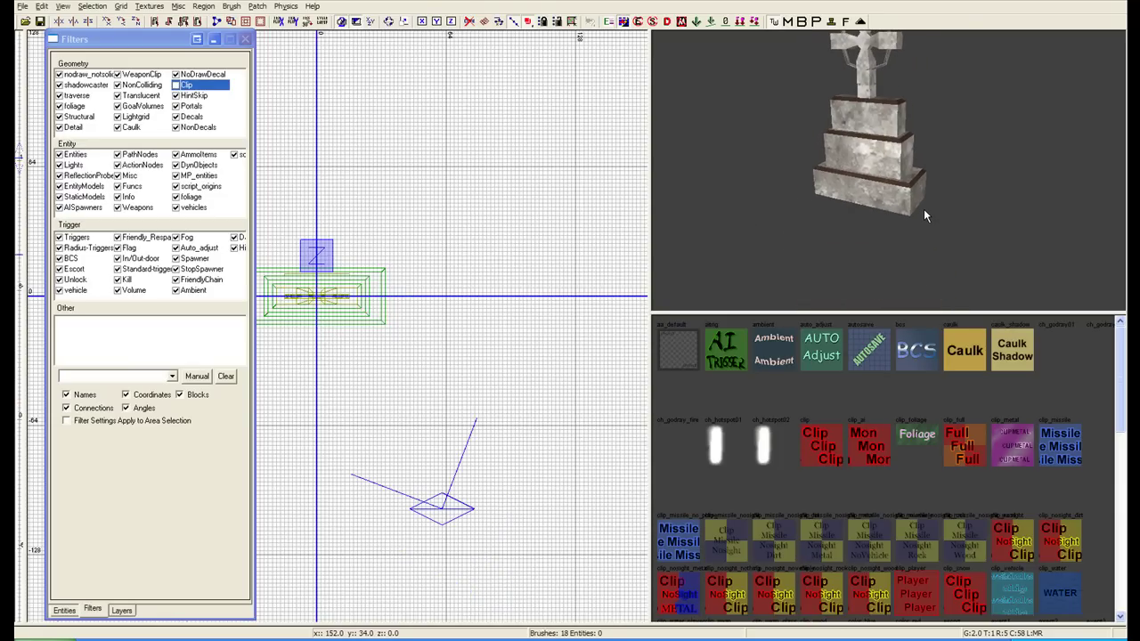
Open the graveyard map
{"action": "key", "text": "ctrl+o"}
{"action": "left_click", "coordinate": [515, 336]}
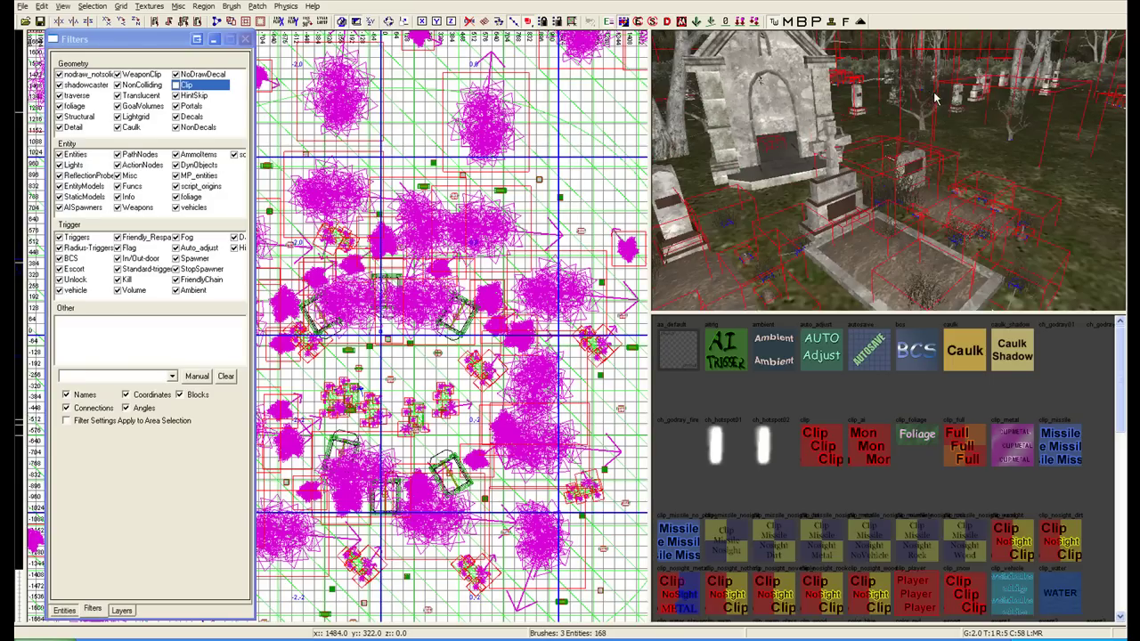
Select the cross-topped gravestone prefab at the head of the bordered grave and open its entity properties
{"action": "right_click_drag", "start_coordinate": [932, 98], "coordinate": [733, 80]}
{"action": "right_click_drag", "start_coordinate": [933, 131], "coordinate": [933, 138], "text": "ctrl"}
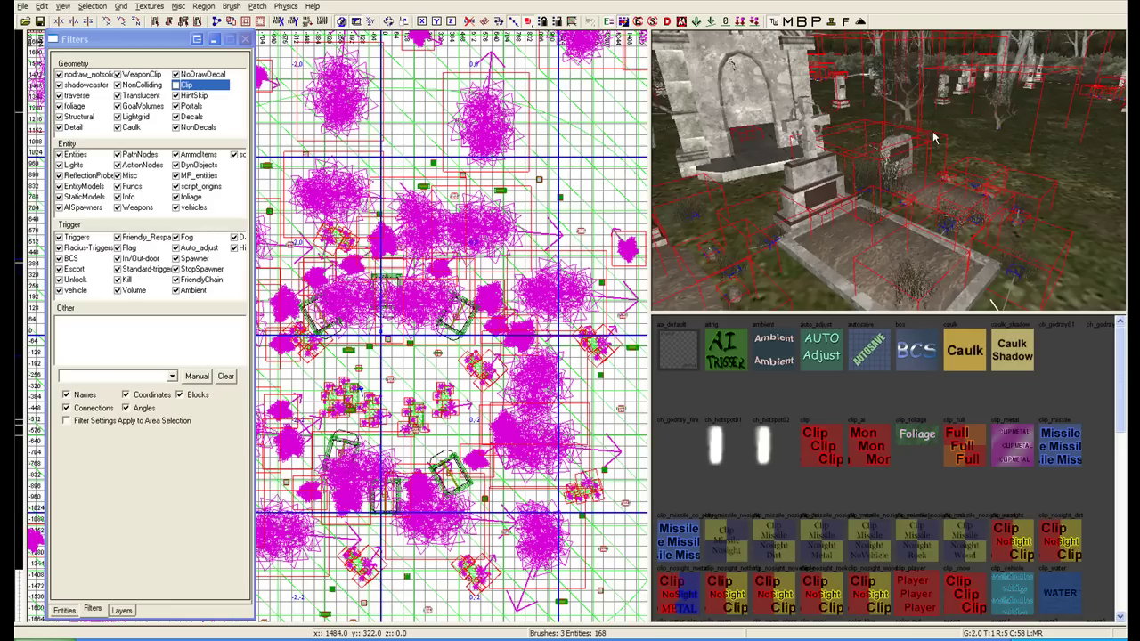
{"action": "left_click", "coordinate": [863, 216], "text": "shift"}
{"action": "key", "text": "Escape"}
{"action": "left_click", "coordinate": [829, 173], "text": "shift"}
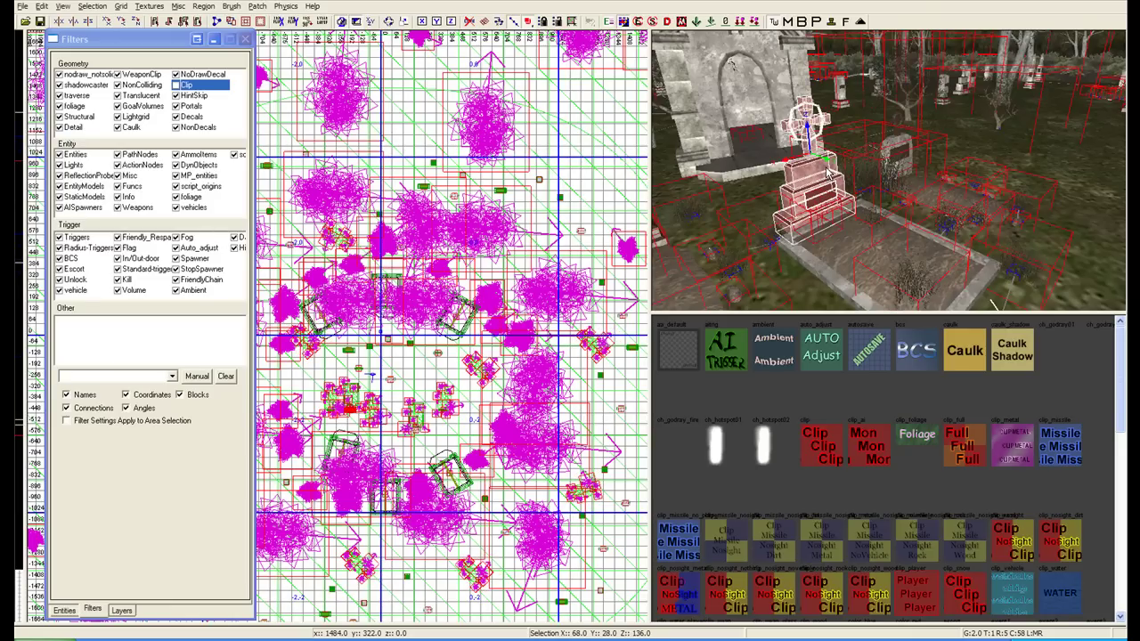
{"action": "key", "text": "n"}
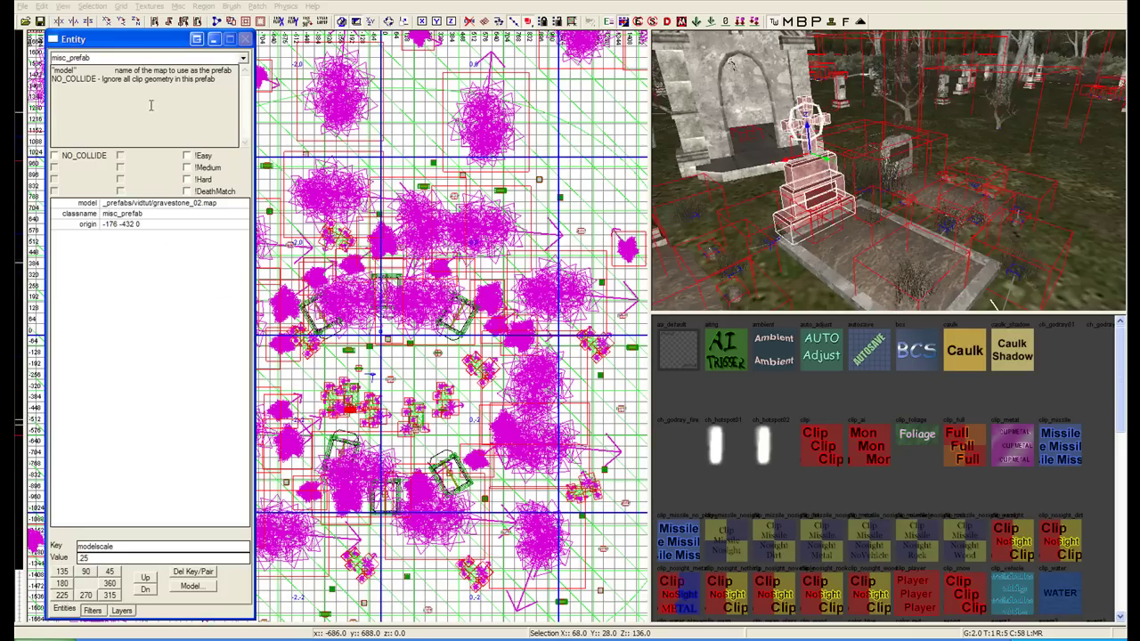
{"action": "left_click_drag", "start_coordinate": [123, 42], "coordinate": [122, 28]}
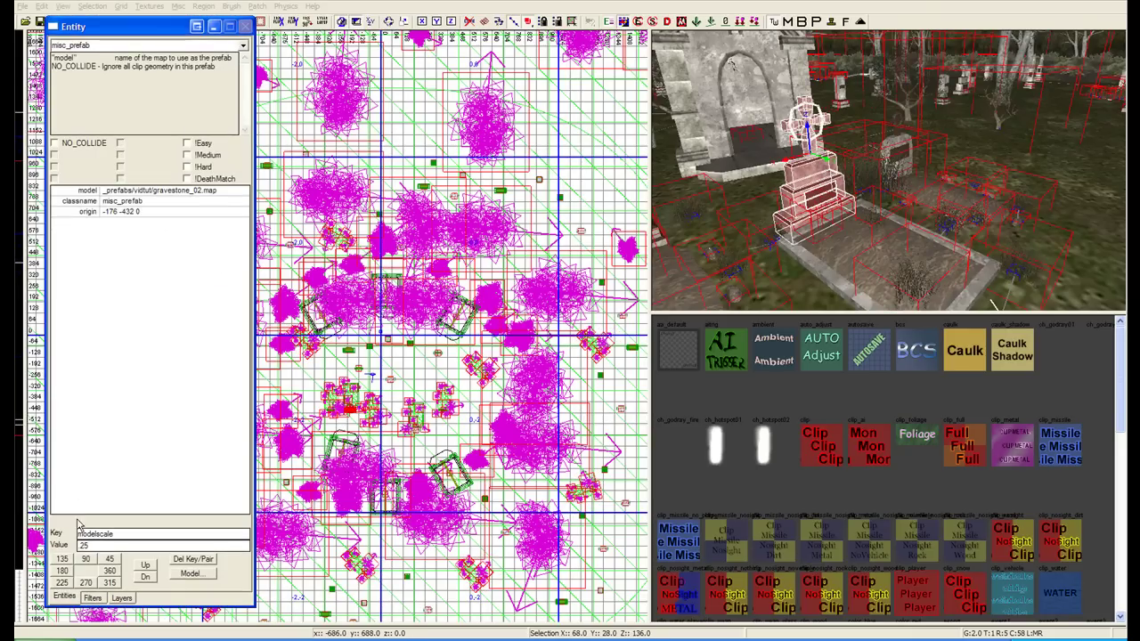
Look through the filters, layers and entity settings, including the selected prefab's origin property
{"action": "left_click", "coordinate": [93, 597]}
{"action": "left_click", "coordinate": [121, 597]}
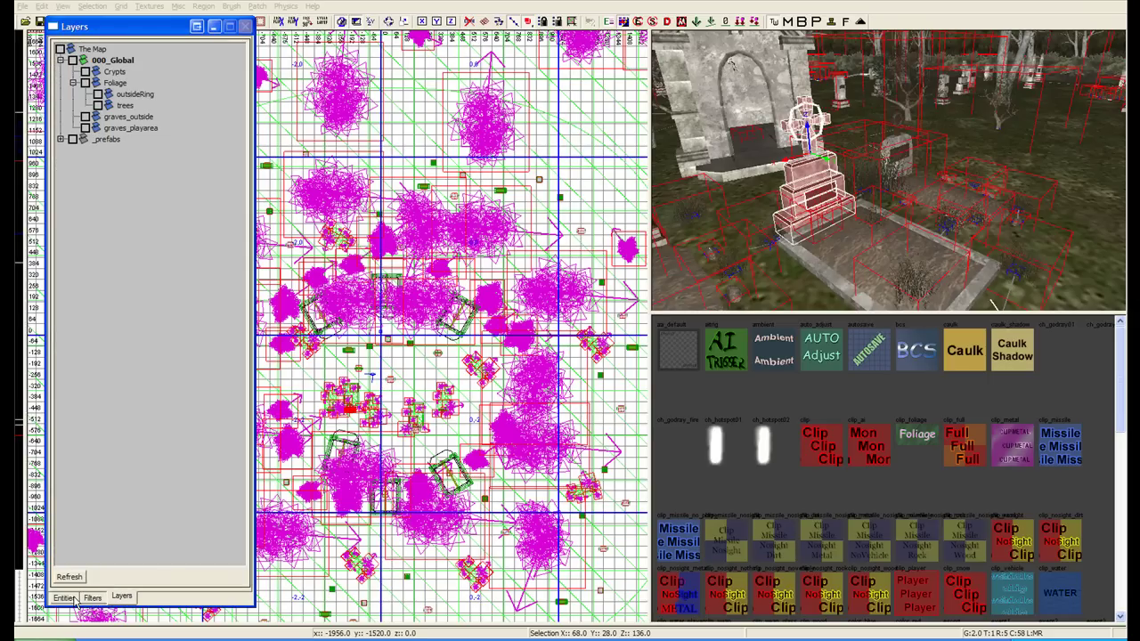
{"action": "left_click", "coordinate": [64, 597]}
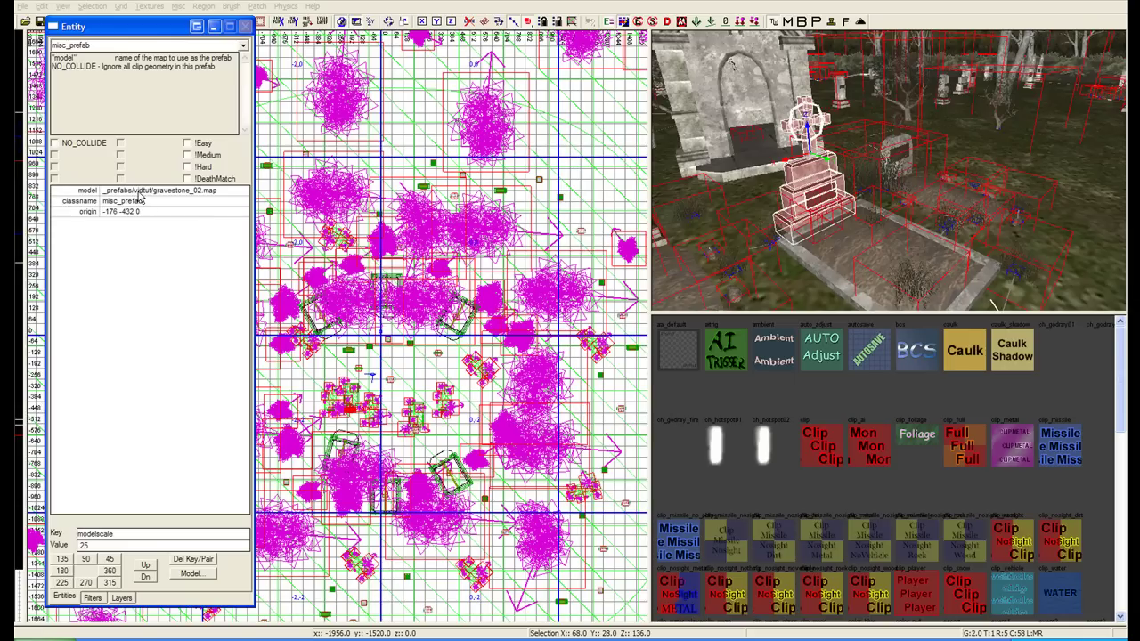
{"action": "left_click", "coordinate": [86, 211]}
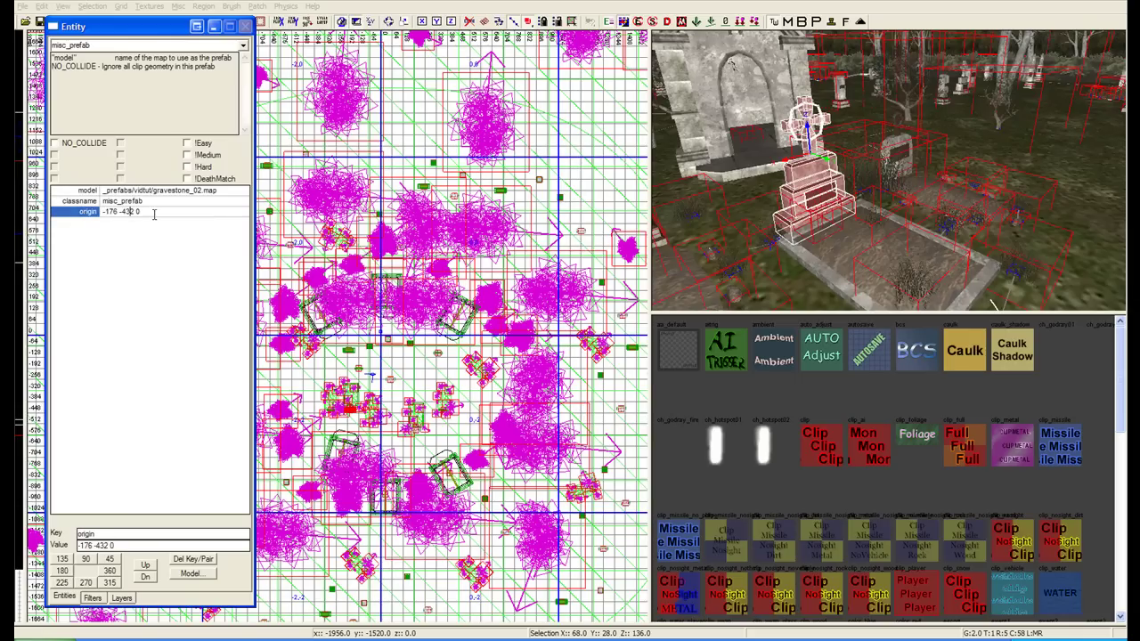
Reselect the cross-topped gravestone prefab and rotate it so its angles are 0 10 0
{"action": "key", "text": "Escape"}
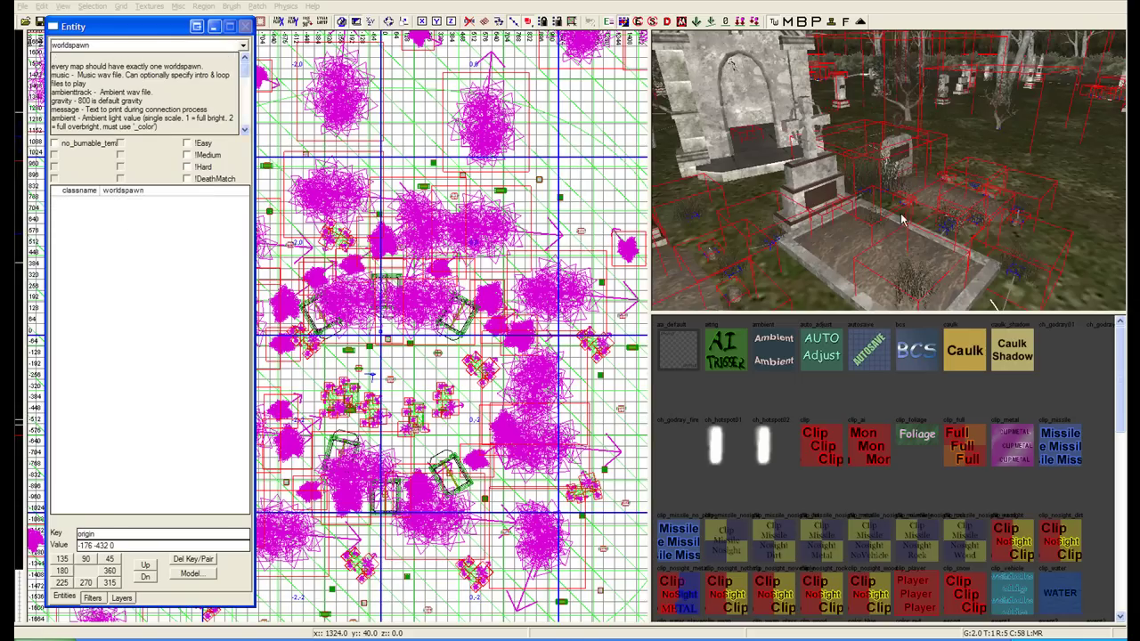
{"action": "left_click", "coordinate": [810, 198], "text": "shift"}
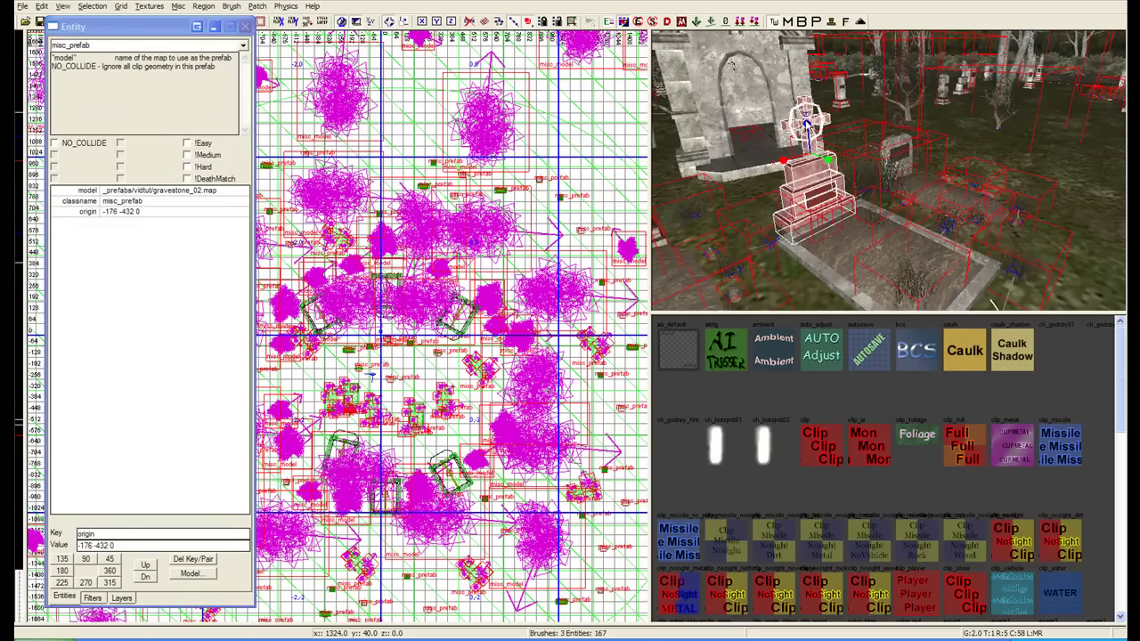
{"action": "left_click_drag", "start_coordinate": [810, 126], "coordinate": [799, 162]}
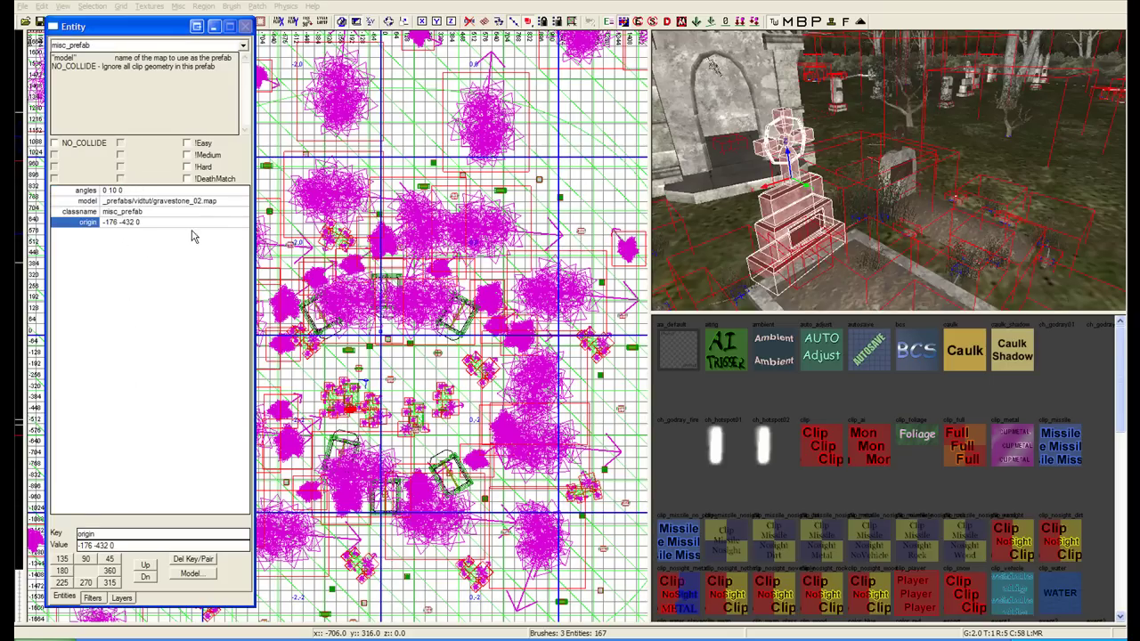
Open the file browser for the gravestone prefab's model property and close it without choosing a file
{"action": "left_click", "coordinate": [96, 201]}
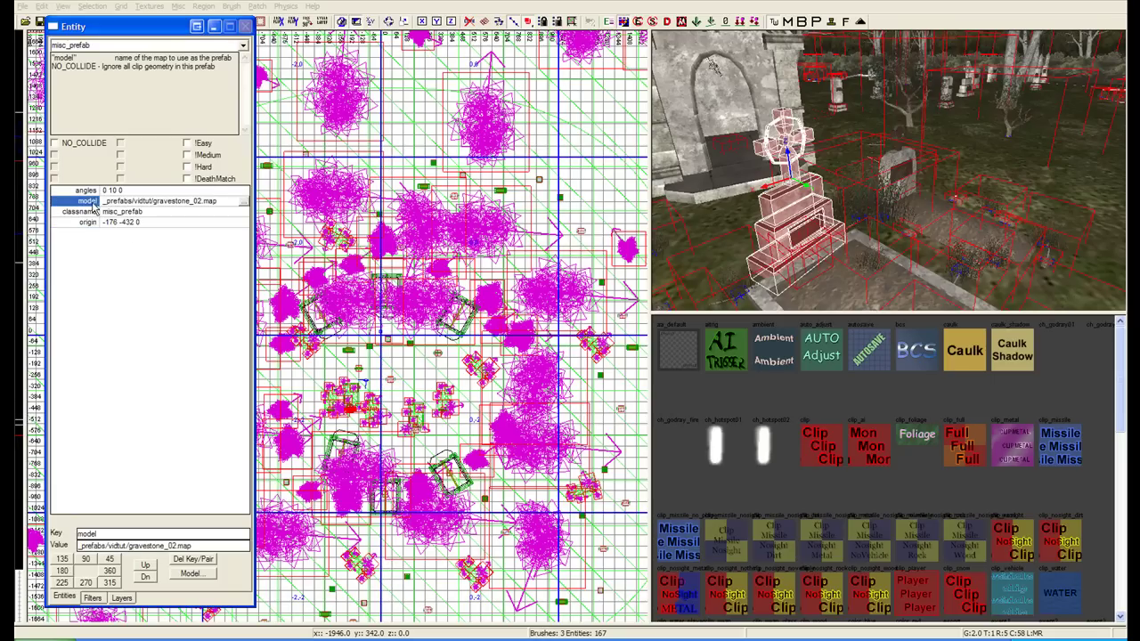
{"action": "double_click", "coordinate": [196, 203]}
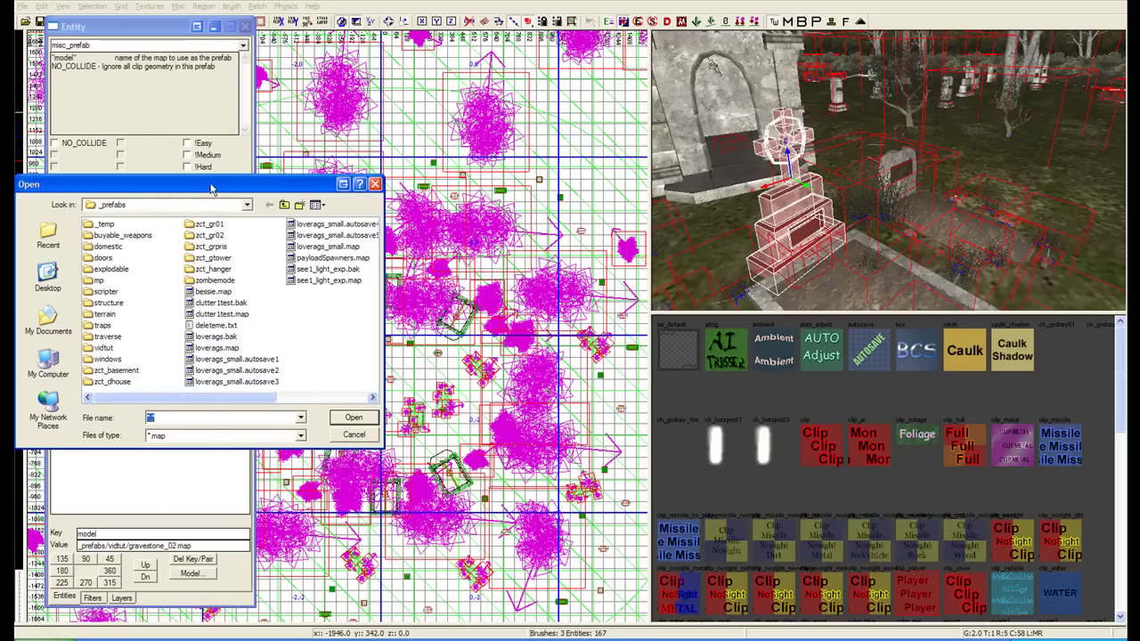
{"action": "left_click_drag", "start_coordinate": [212, 189], "coordinate": [506, 139]}
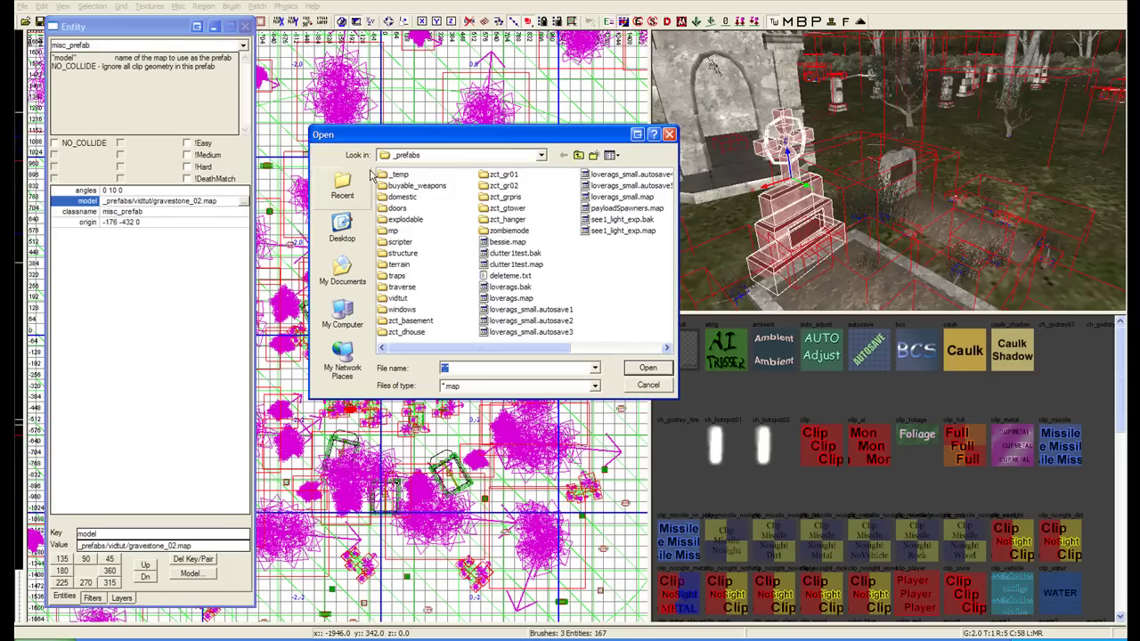
{"action": "left_click", "coordinate": [647, 386]}
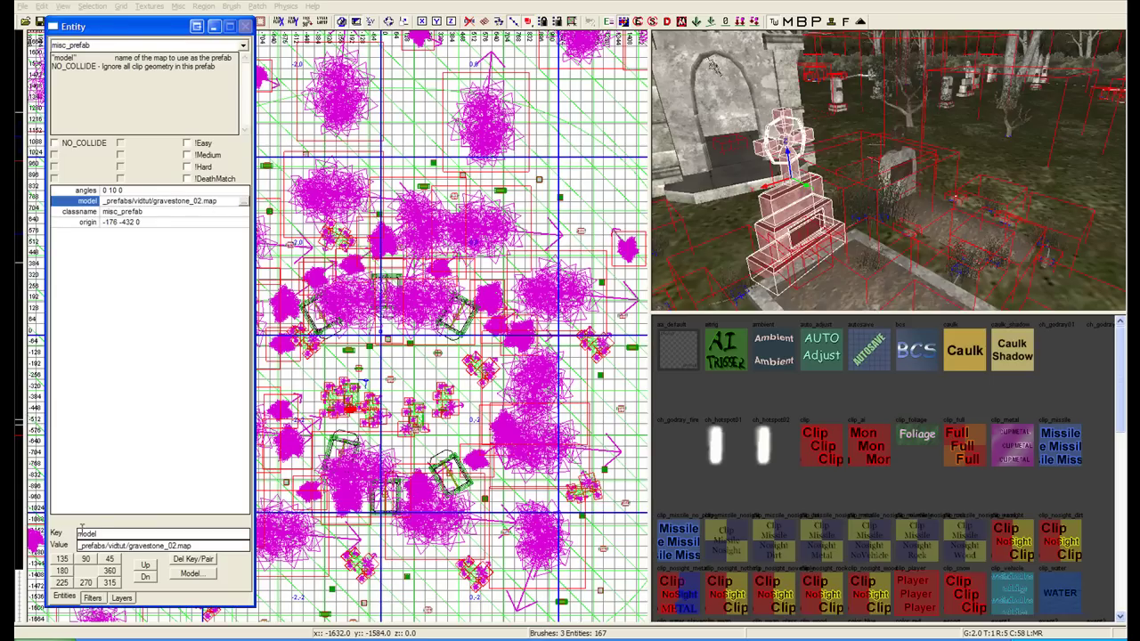
Highlight the prefab's model key and value, followed by the misc_prefab description text
{"action": "double_click", "coordinate": [116, 534]}
{"action": "left_click_drag", "start_coordinate": [212, 549], "coordinate": [79, 534]}
{"action": "left_click_drag", "start_coordinate": [214, 547], "coordinate": [71, 536]}
{"action": "left_click_drag", "start_coordinate": [203, 545], "coordinate": [53, 544]}
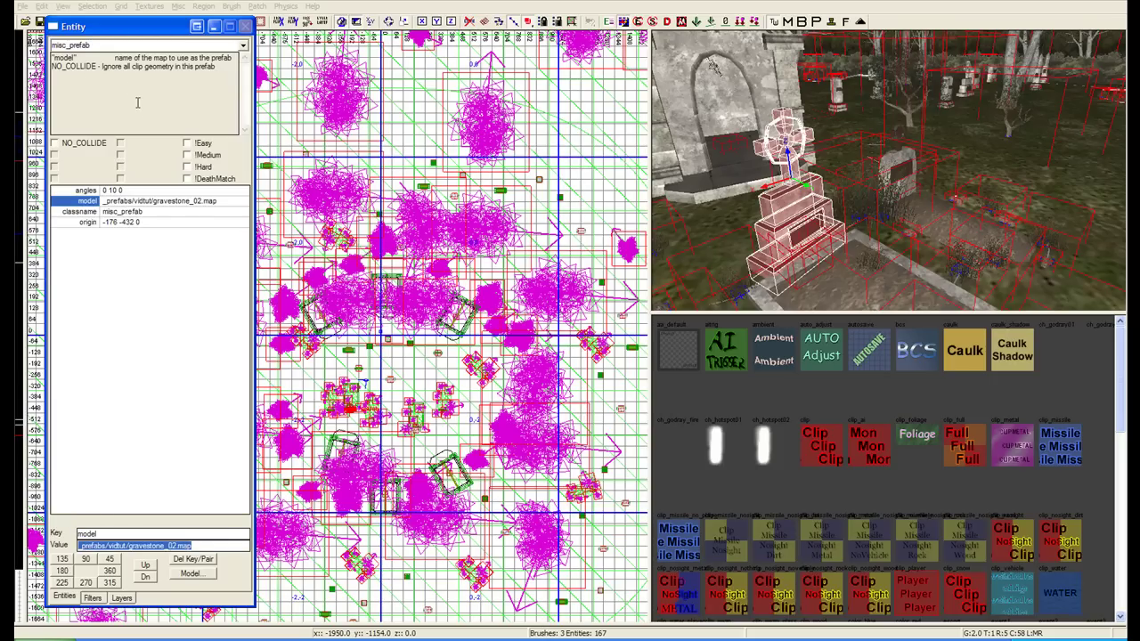
{"action": "left_click_drag", "start_coordinate": [138, 103], "coordinate": [51, 54]}
{"action": "left_click", "coordinate": [79, 95]}
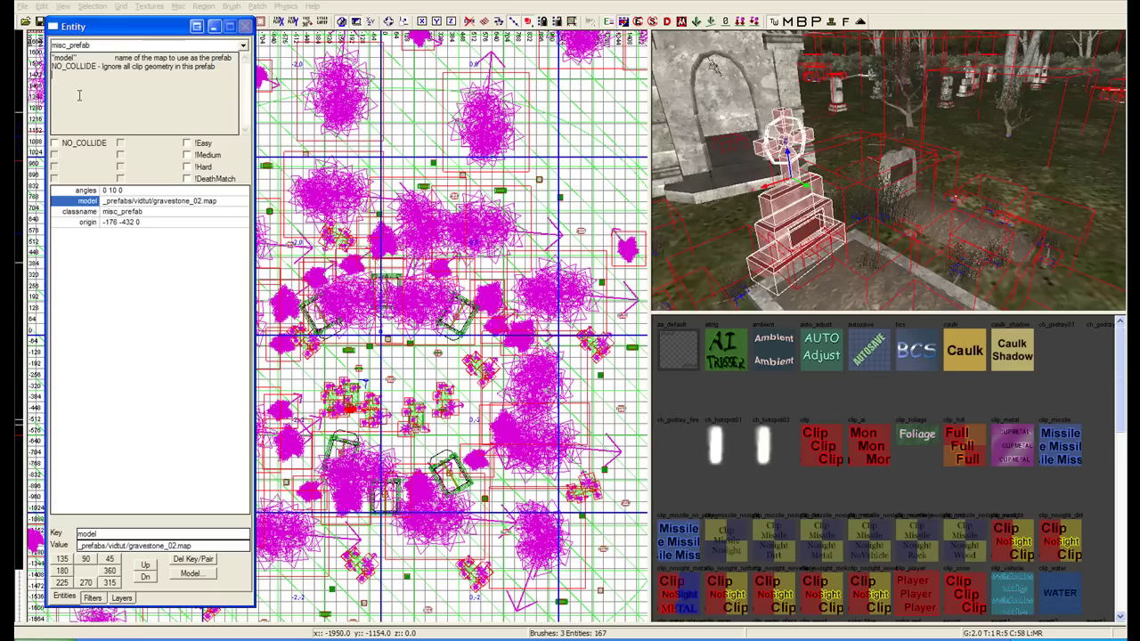
{"action": "key", "text": "ctrl+a"}
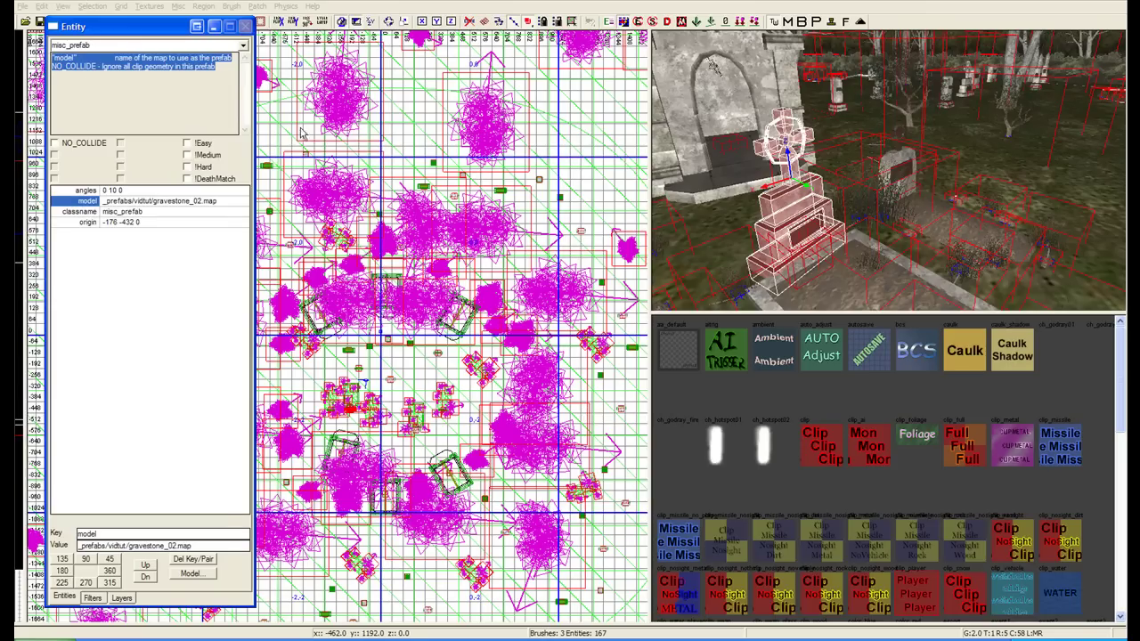
Select the plain freestanding gravestone prefab and set its model to _prefabs/vidtut/gravestone_04.map
{"action": "right_click_drag", "start_coordinate": [900, 153], "coordinate": [902, 144]}
{"action": "key", "text": "Escape"}
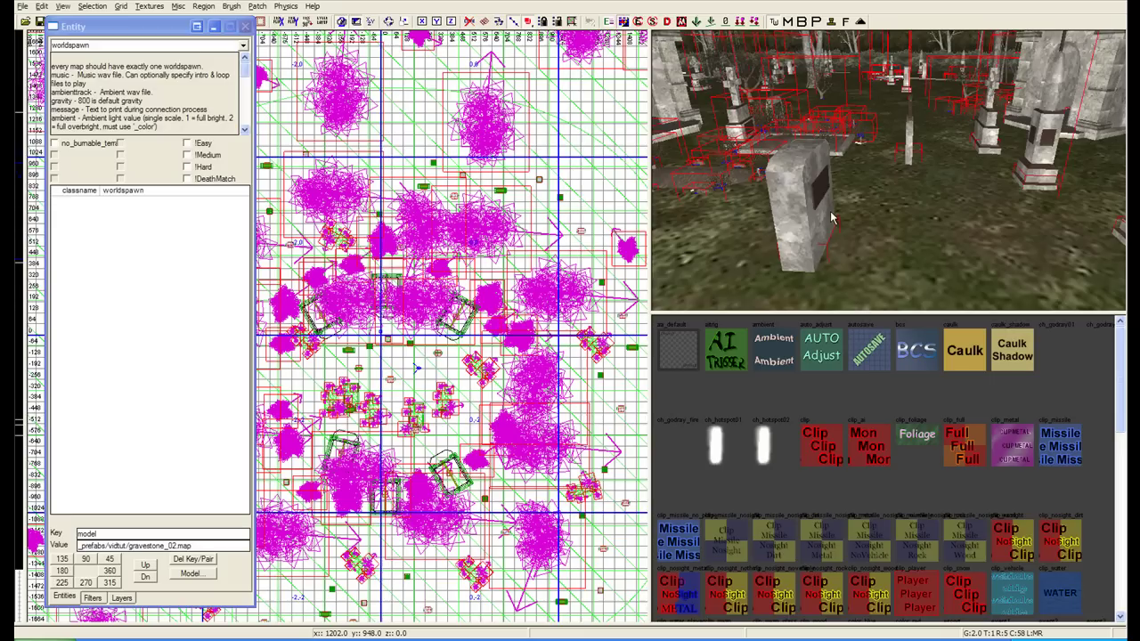
{"action": "left_click", "coordinate": [817, 190], "text": "shift"}
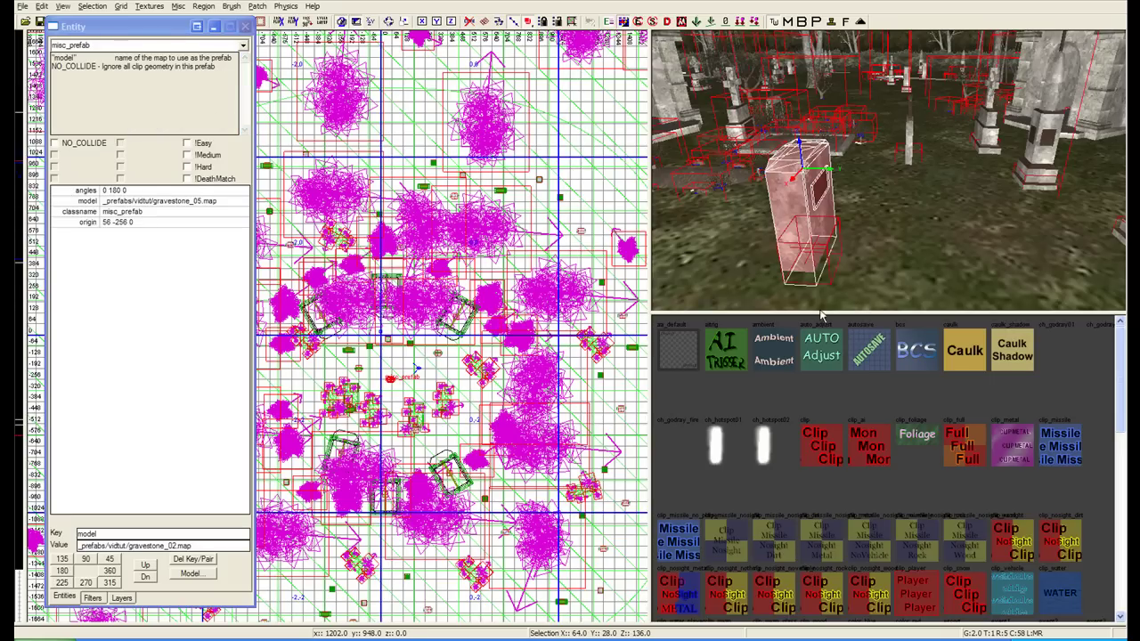
{"action": "left_click", "coordinate": [178, 202]}
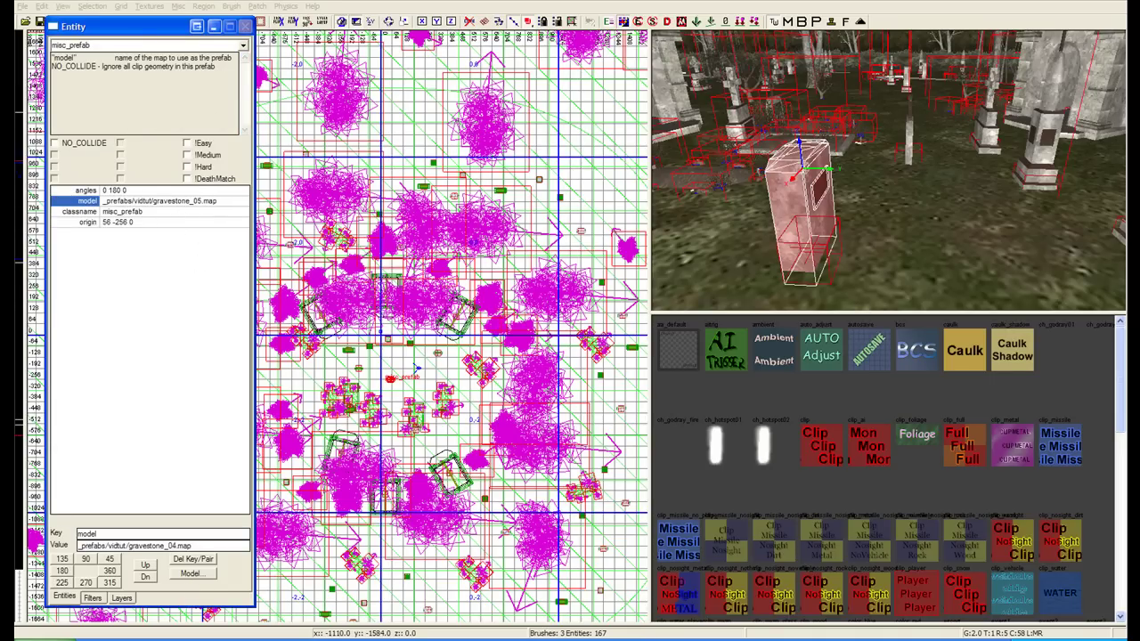
{"action": "key", "text": "Return"}
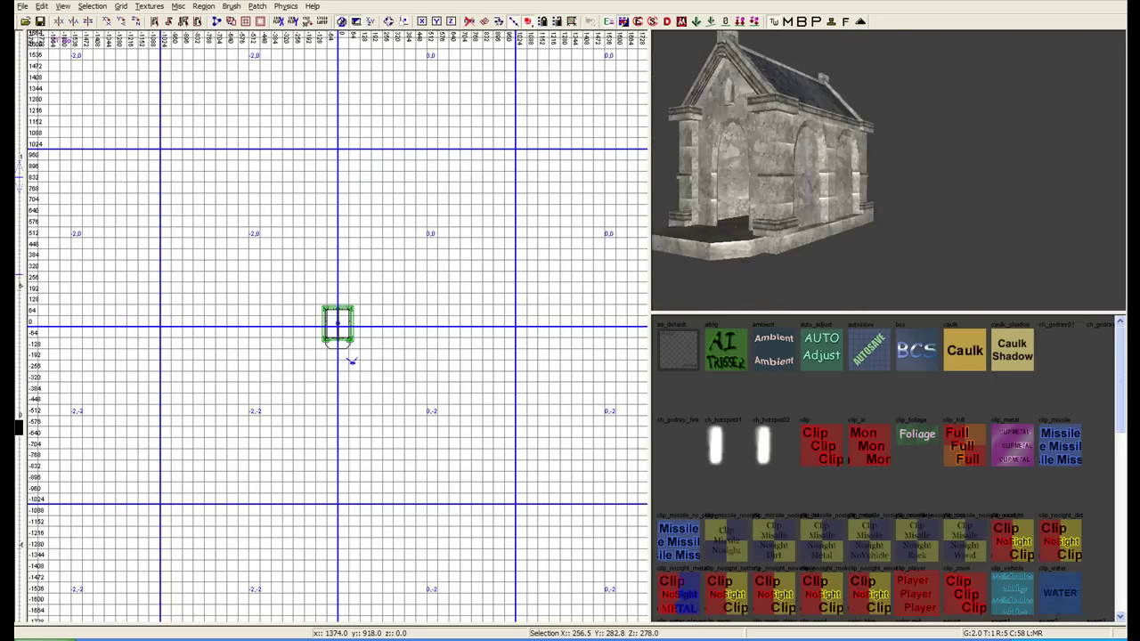
Select the concrete trim brushes along the crypt's side eave and set both texture shift increments to 4
{"action": "left_click", "coordinate": [825, 165], "text": "shift"}
{"action": "left_click", "coordinate": [856, 167], "text": "shift"}
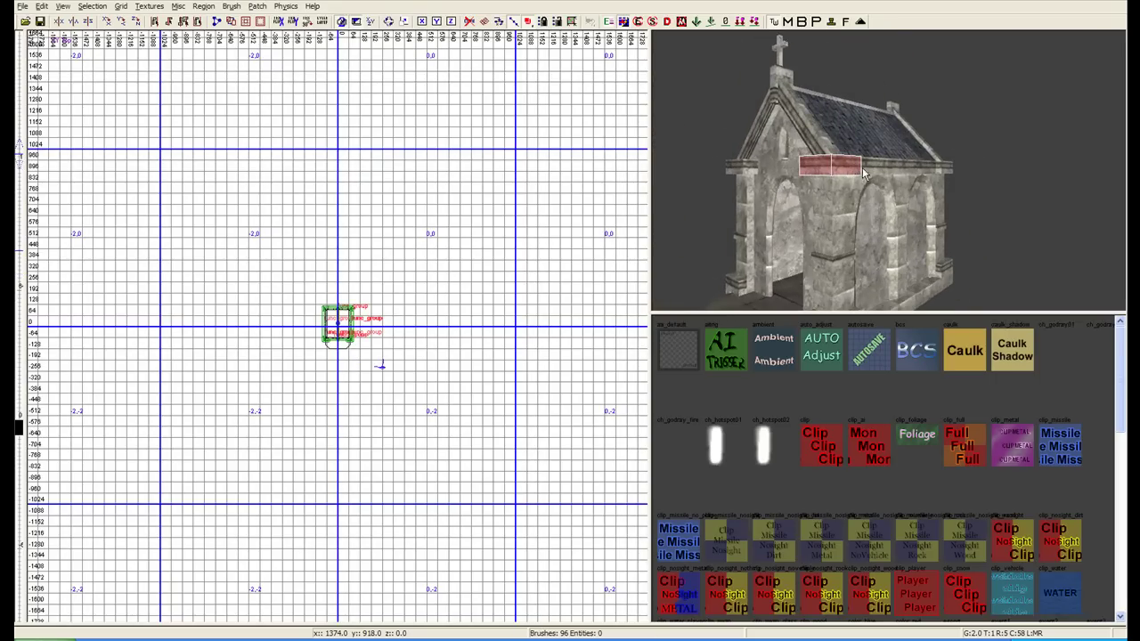
{"action": "left_click", "coordinate": [895, 167], "text": "shift"}
{"action": "left_click", "coordinate": [940, 165], "text": "shift"}
{"action": "right_click_drag", "start_coordinate": [872, 169], "coordinate": [837, 169]}
{"action": "left_click", "coordinate": [809, 146], "text": "shift"}
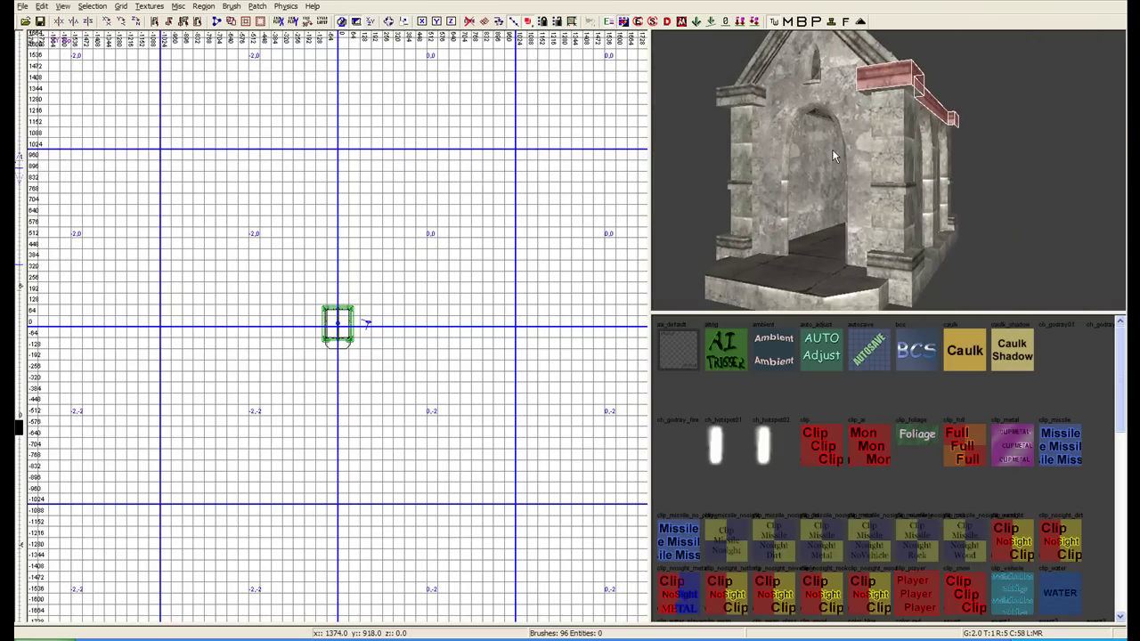
{"action": "key", "text": "s"}
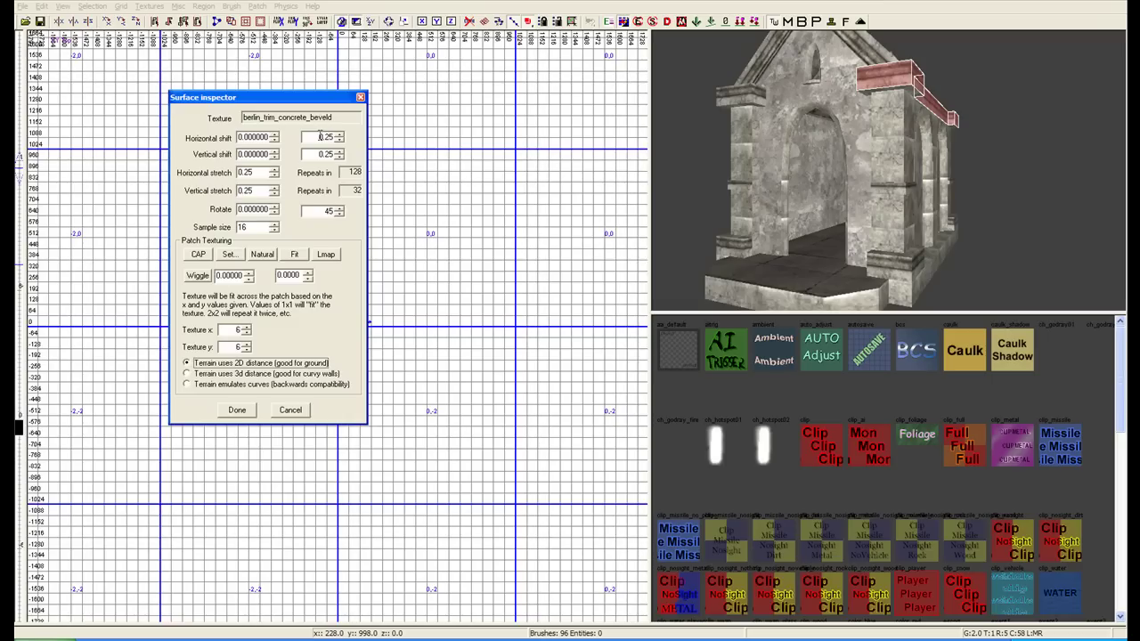
{"action": "double_click", "coordinate": [320, 136]}
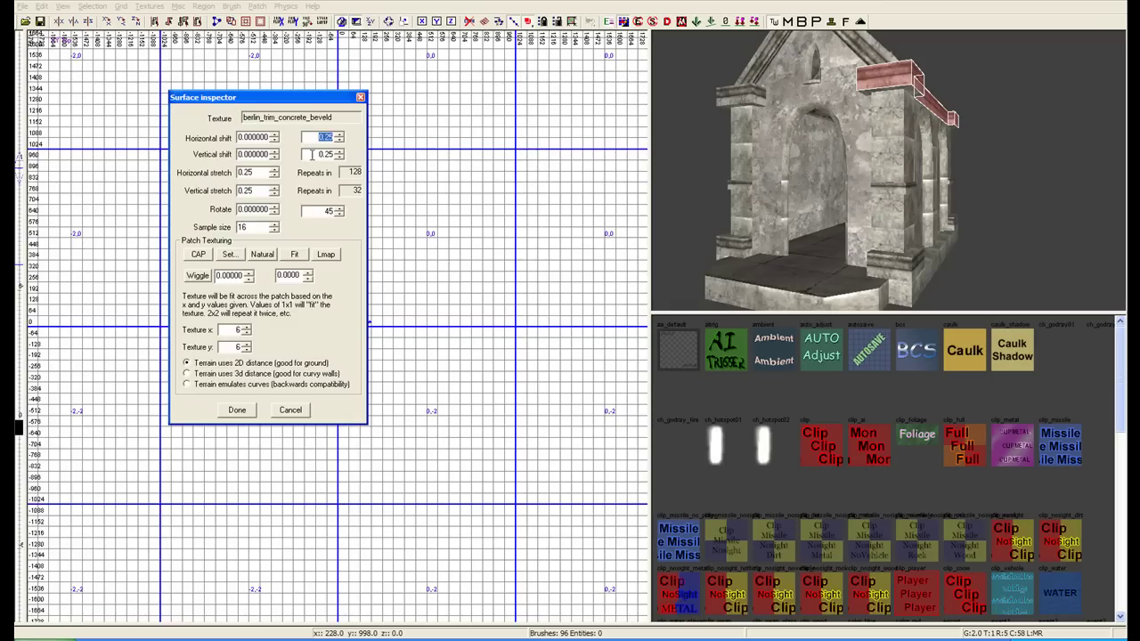
{"action": "left_click_drag", "start_coordinate": [311, 155], "coordinate": [338, 138]}
{"action": "type", "text": "4"}
{"action": "double_click", "coordinate": [319, 155]}
{"action": "type", "text": "4"}
Shift the trim texture to 36 horizontally and 44 vertically, close the surface settings and deselect the brushes
{"action": "double_click", "coordinate": [338, 137]}
{"action": "left_click", "coordinate": [274, 136]}
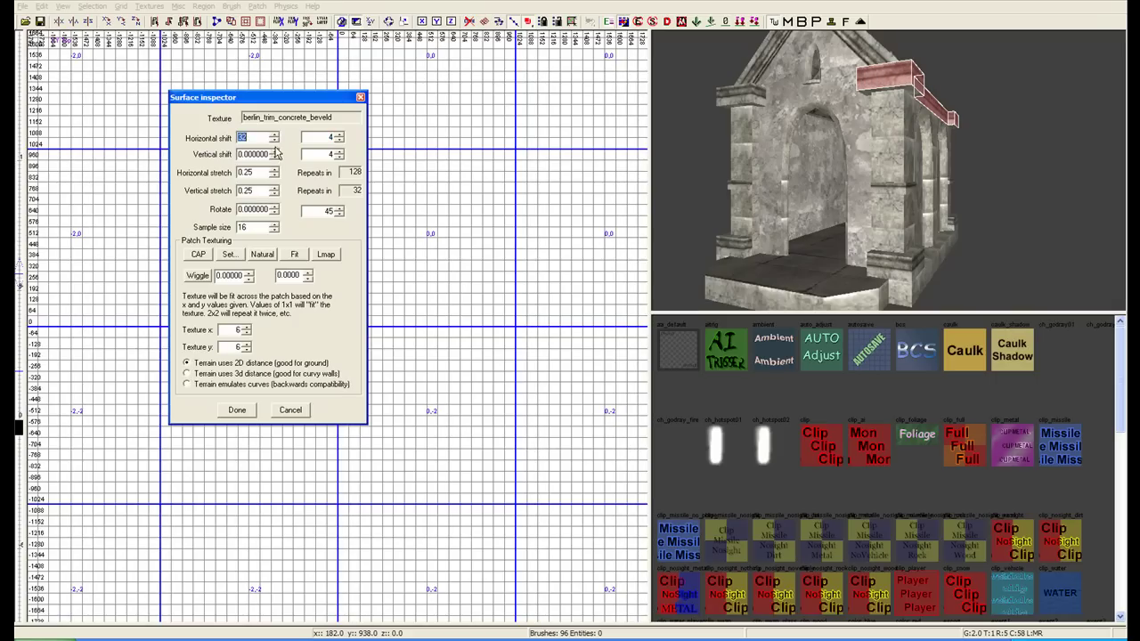
{"action": "left_click", "coordinate": [276, 152]}
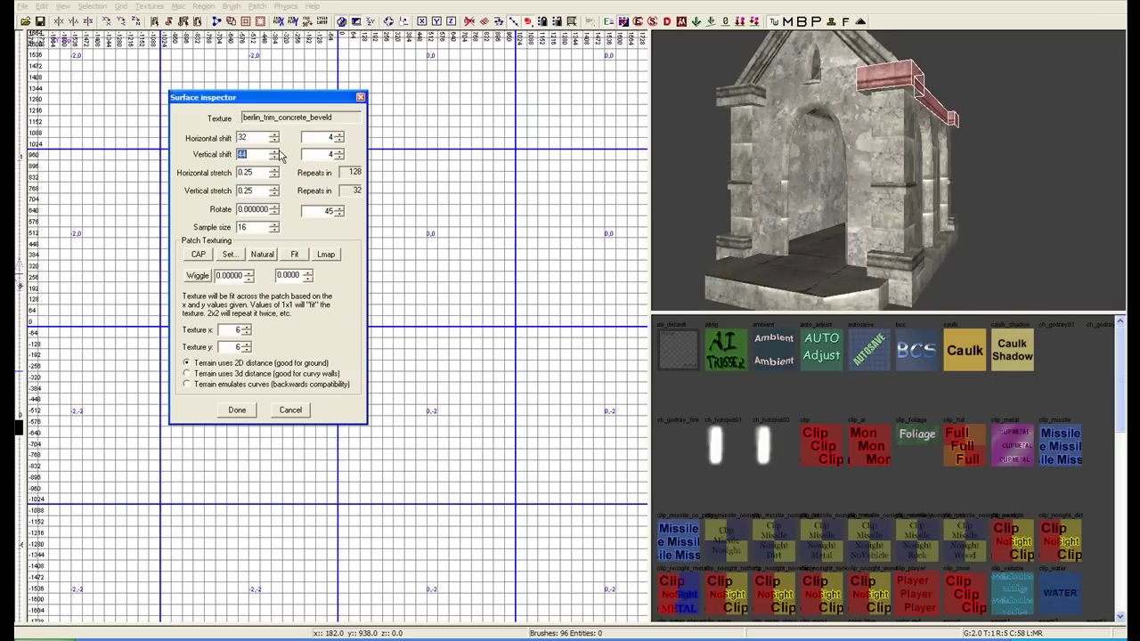
{"action": "mouse_move", "coordinate": [973, 104]}
{"action": "right_mouse_down"}
{"action": "mouse_move", "coordinate": [946, 97]}
{"action": "mouse_move", "coordinate": [943, 75]}
{"action": "mouse_move", "coordinate": [958, 76]}
{"action": "mouse_move", "coordinate": [957, 89]}
{"action": "right_mouse_up"}
{"action": "left_click", "coordinate": [274, 134]}
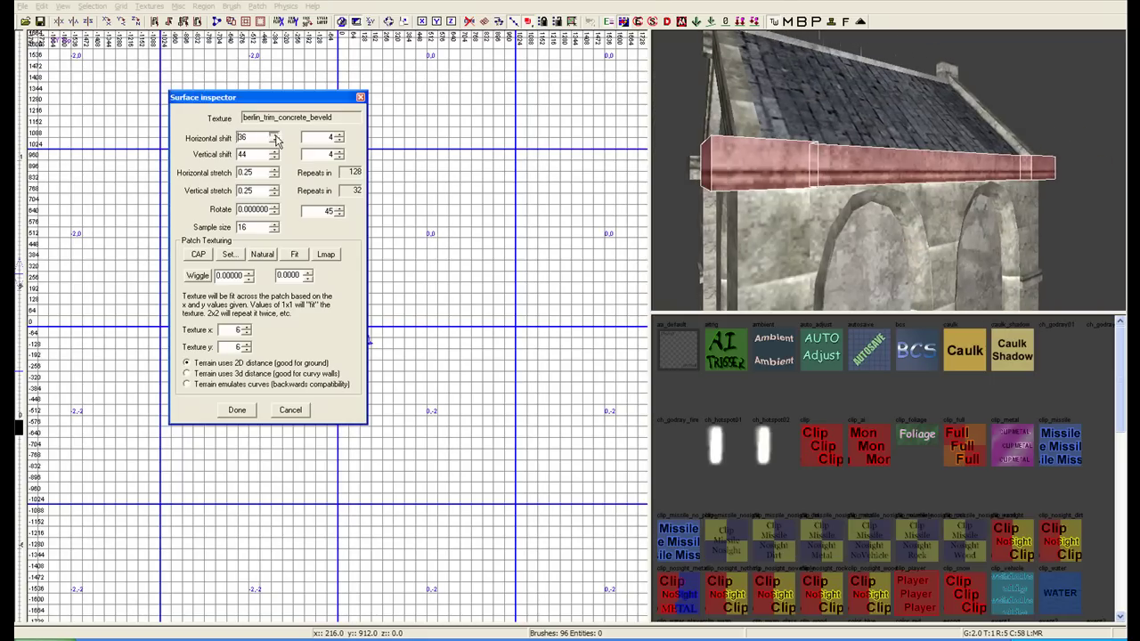
{"action": "right_click_drag", "start_coordinate": [748, 231], "coordinate": [759, 225]}
{"action": "key", "text": "s"}
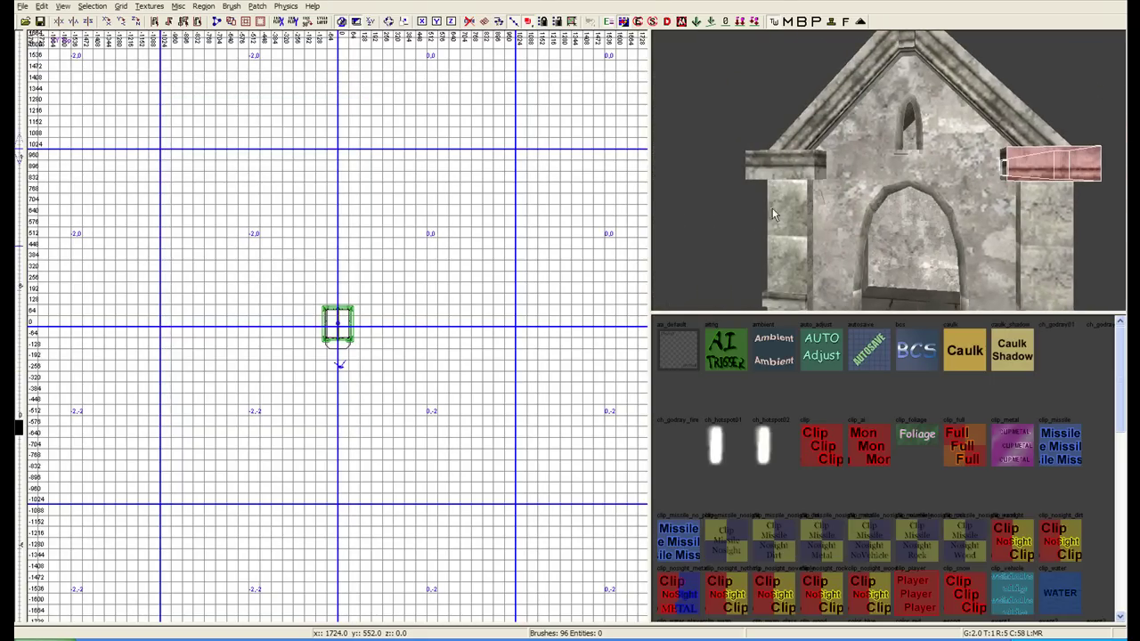
{"action": "key", "text": "Escape"}
Examine the lightmap grid on the crypt's walls and arches from several angles and select an arch trim
{"action": "mouse_move", "coordinate": [823, 203]}
{"action": "right_mouse_down"}
{"action": "mouse_move", "coordinate": [841, 224]}
{"action": "mouse_move", "coordinate": [826, 184]}
{"action": "right_mouse_up"}
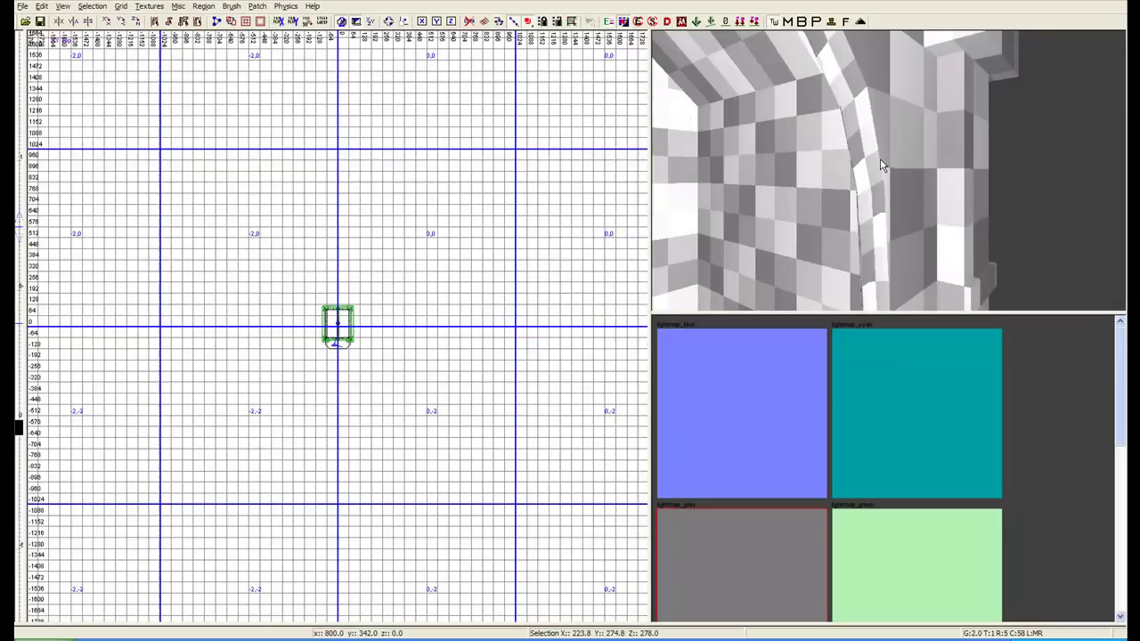
{"action": "key", "text": "Down"}
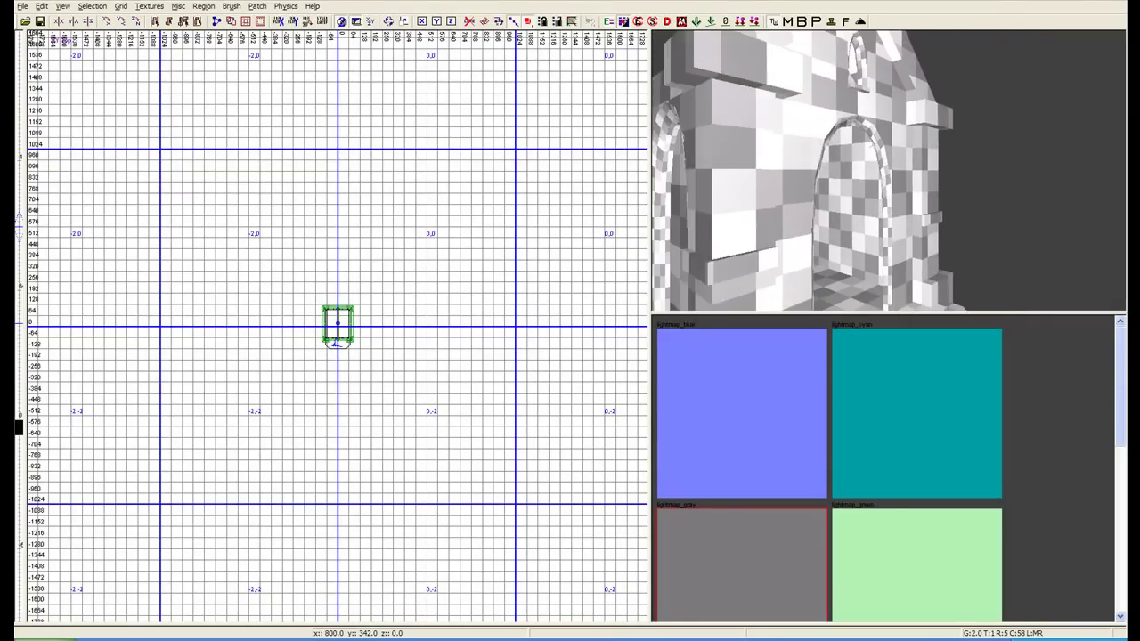
{"action": "key", "text": "Up"}
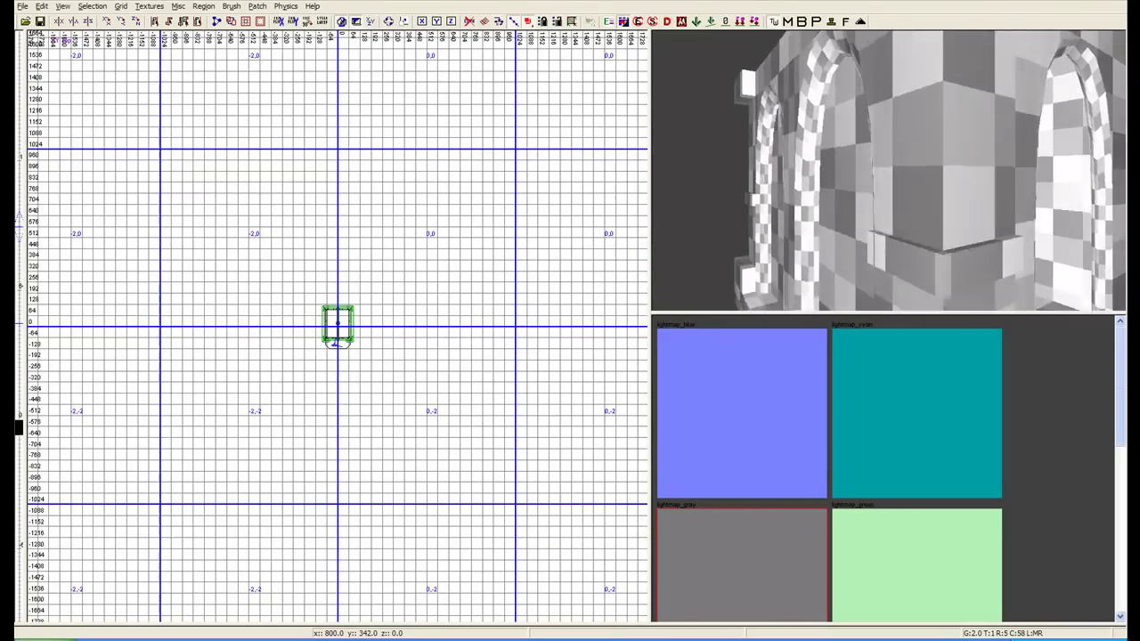
{"action": "key", "text": "Down"}
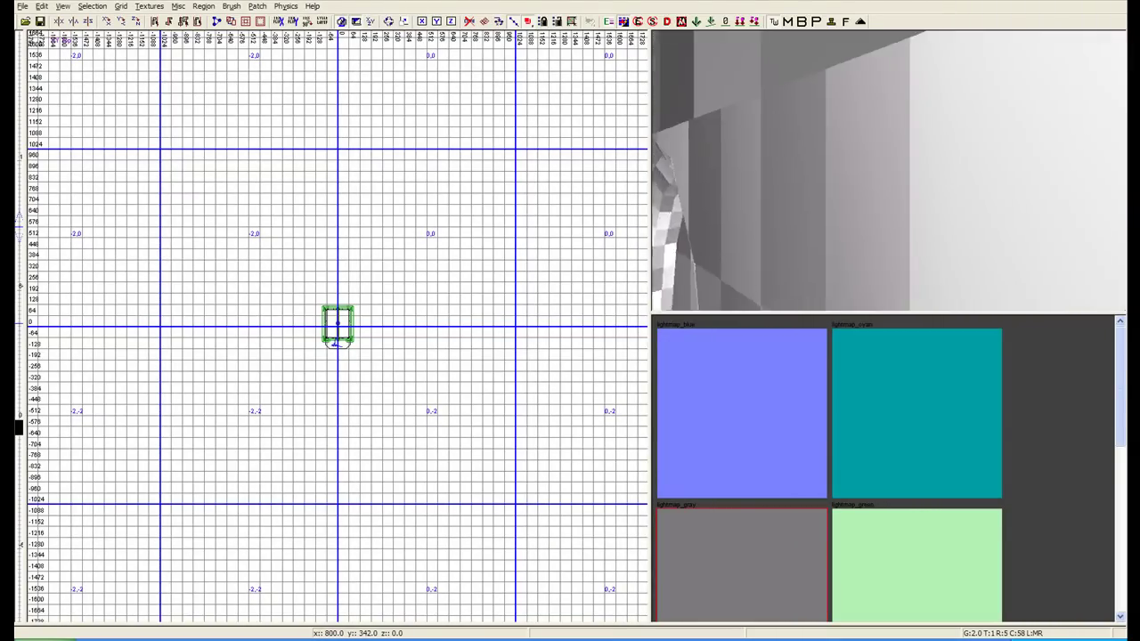
{"action": "key", "text": "Up"}
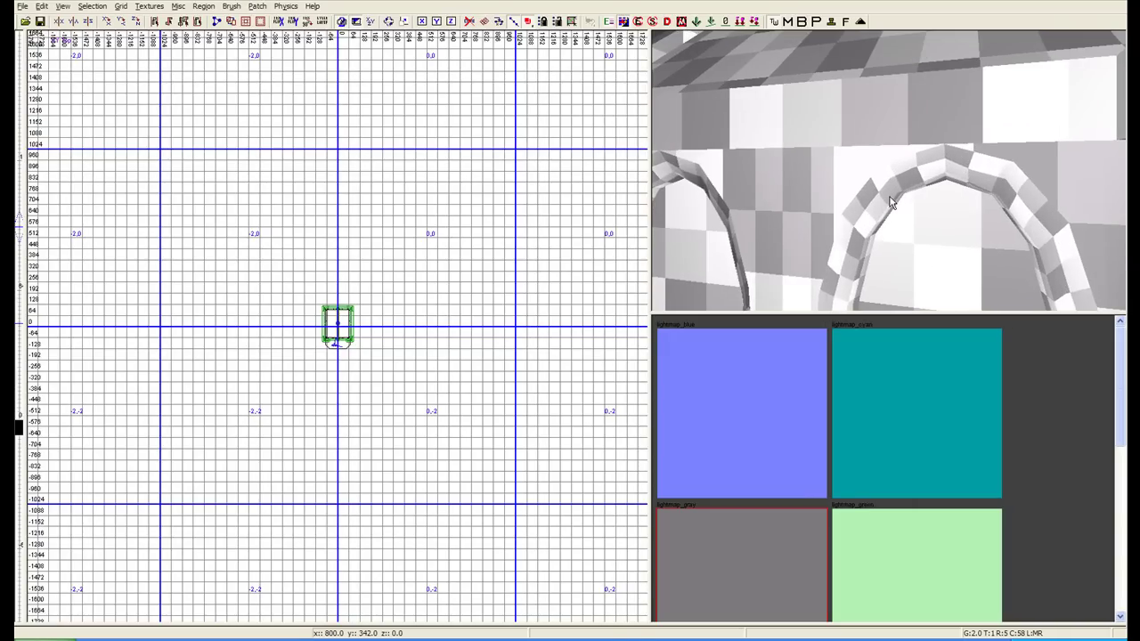
{"action": "left_click", "coordinate": [890, 203], "text": "shift"}
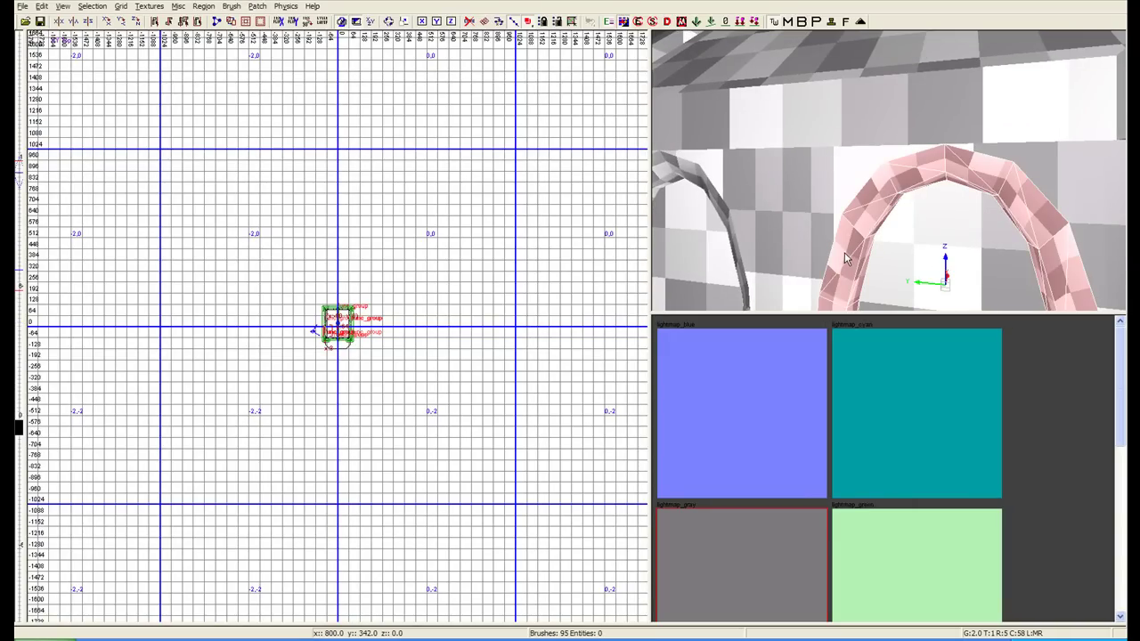
Try CAP and Natural patch texturing on the selected arch trim, close the surface settings and deselect the trim
{"action": "key", "text": "s"}
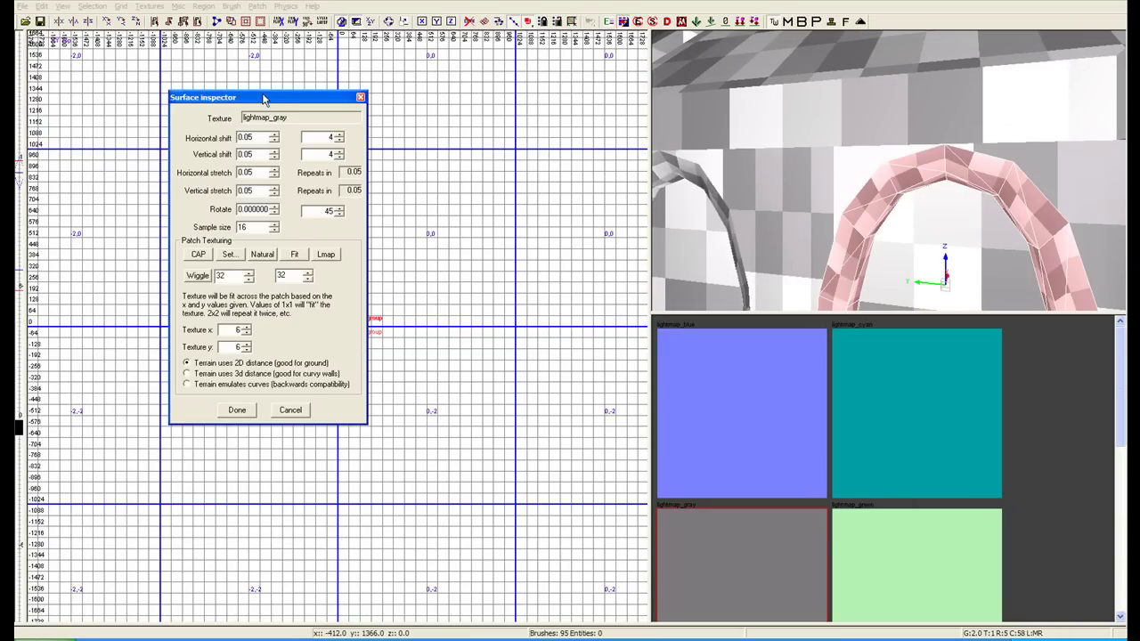
{"action": "left_click_drag", "start_coordinate": [264, 98], "coordinate": [319, 110]}
{"action": "left_click", "coordinate": [253, 266]}
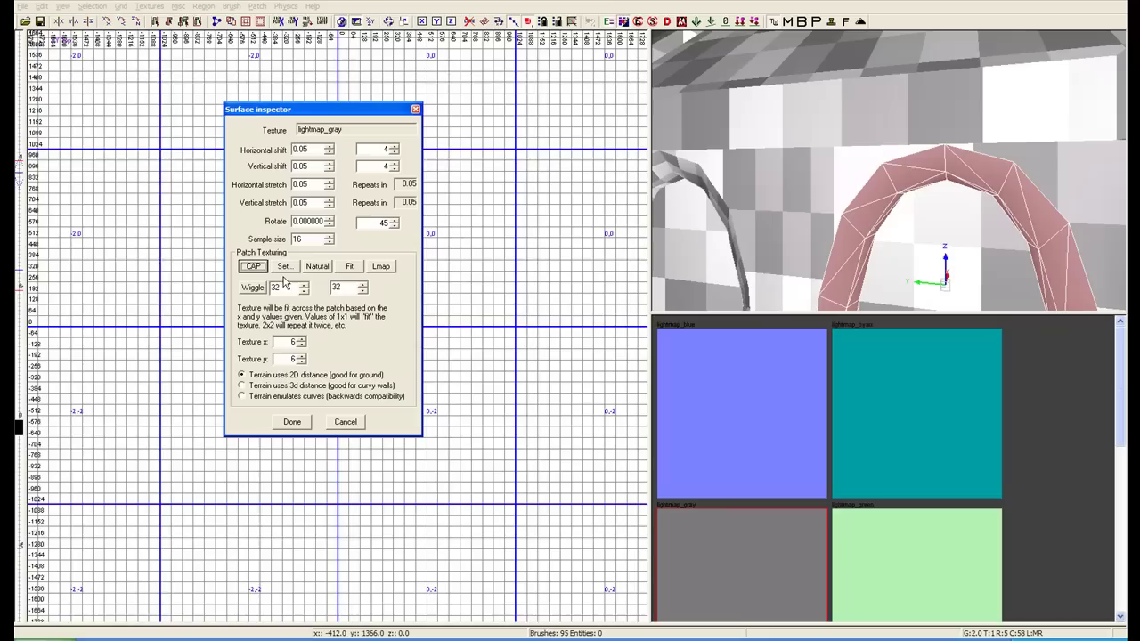
{"action": "left_click", "coordinate": [318, 269]}
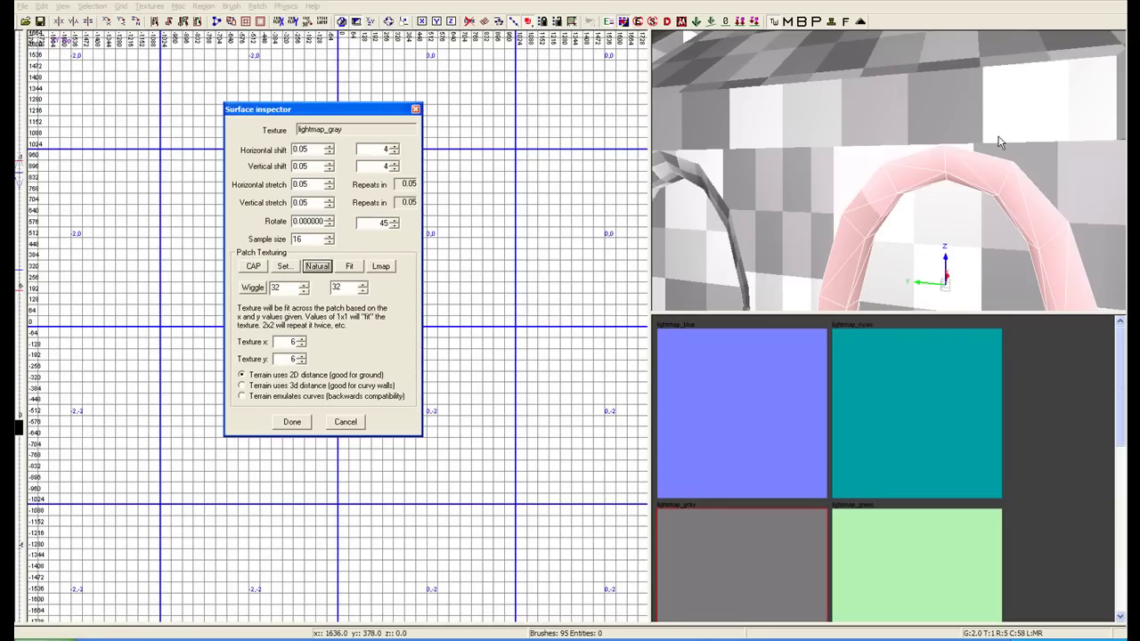
{"action": "left_click", "coordinate": [992, 167]}
{"action": "key", "text": "s"}
{"action": "right_click", "coordinate": [992, 170]}
{"action": "key", "text": "Down"}
{"action": "right_click", "coordinate": [945, 167]}
{"action": "key", "text": "Escape"}
Select the lower leg patch of the near arch trim and the trim patches of the neighbouring arch
{"action": "right_click", "coordinate": [946, 168]}
{"action": "key", "text": "Up"}
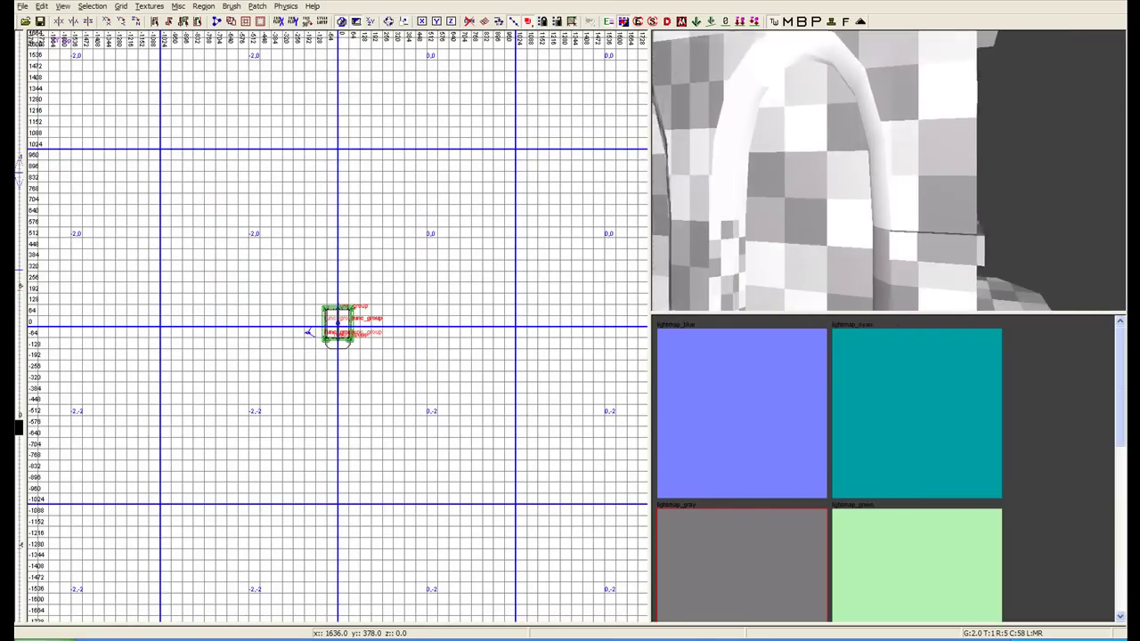
{"action": "key", "text": "Up"}
{"action": "right_click", "coordinate": [889, 180]}
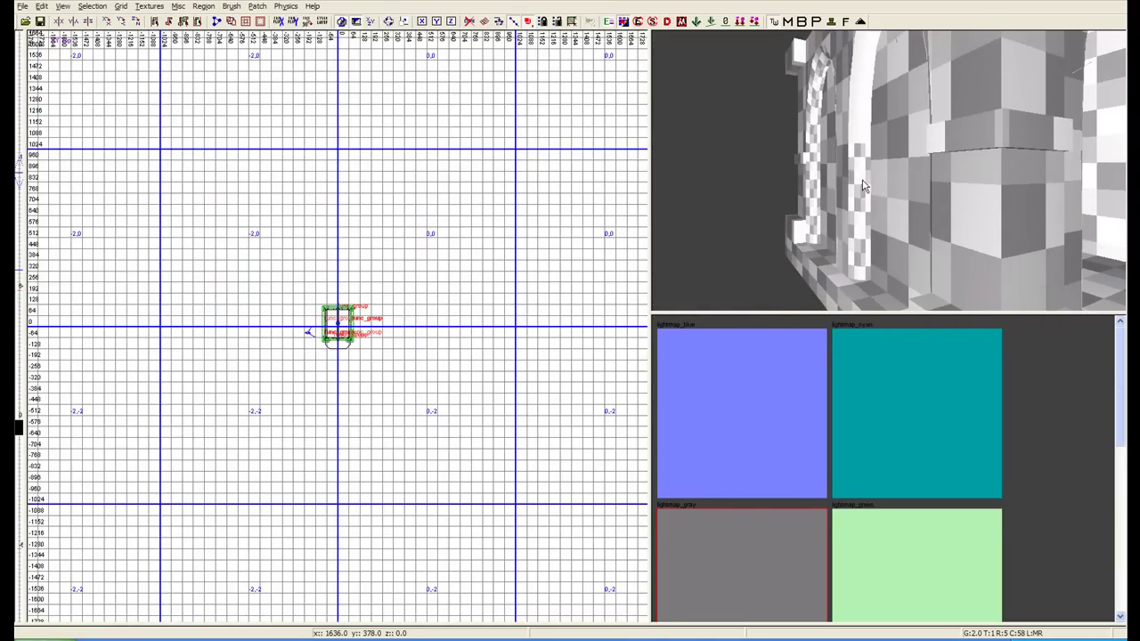
{"action": "left_click", "coordinate": [861, 180], "text": "shift"}
{"action": "right_click", "coordinate": [861, 180]}
{"action": "key", "text": "Down"}
{"action": "right_click", "coordinate": [911, 180]}
{"action": "left_click", "coordinate": [908, 166], "text": "shift"}
{"action": "left_click", "coordinate": [904, 211], "text": "shift"}
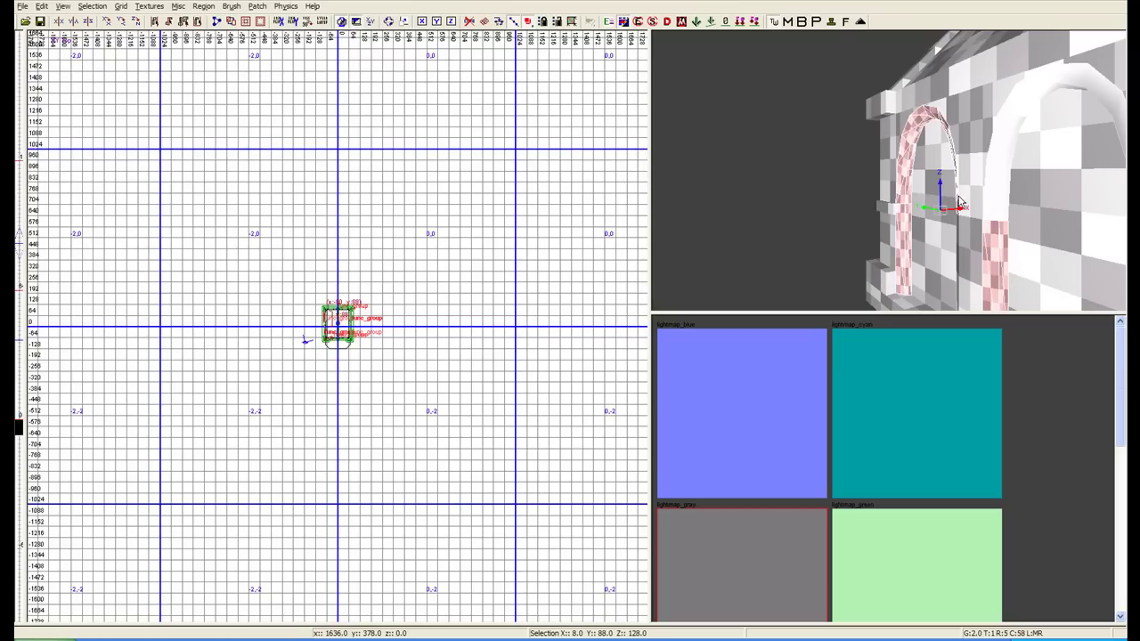
Add the remaining leg and upper trim patches of both side-wall arches to the selection
{"action": "right_click", "coordinate": [904, 211]}
{"action": "key", "text": "Left"}
{"action": "right_click", "coordinate": [921, 221]}
{"action": "left_click", "coordinate": [845, 255], "text": "shift"}
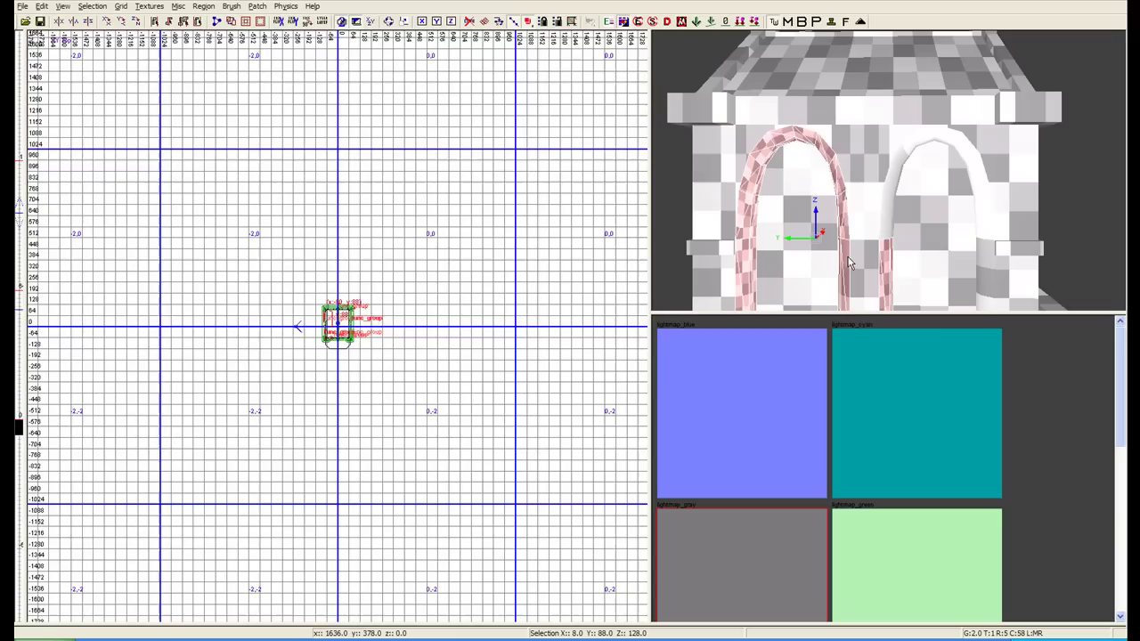
{"action": "left_click", "coordinate": [890, 206], "text": "shift"}
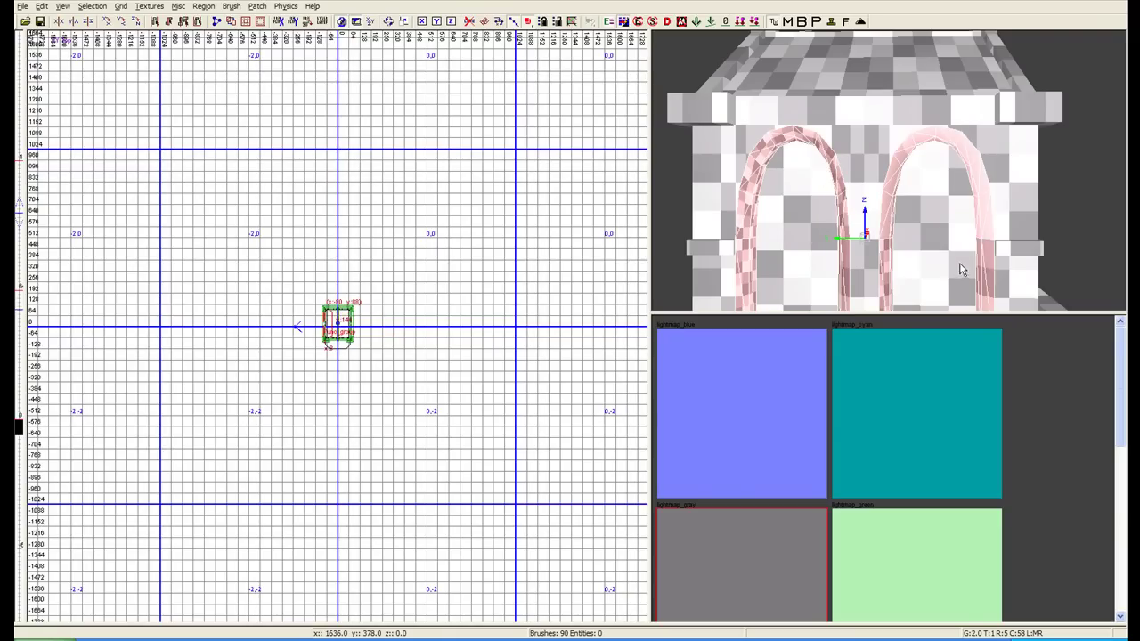
Try Lmap, Fit, Natural, Set and CAP patch texturing on the selected arch trims and inspect the mapping up close
{"action": "right_click", "coordinate": [962, 267]}
{"action": "right_click", "coordinate": [963, 265]}
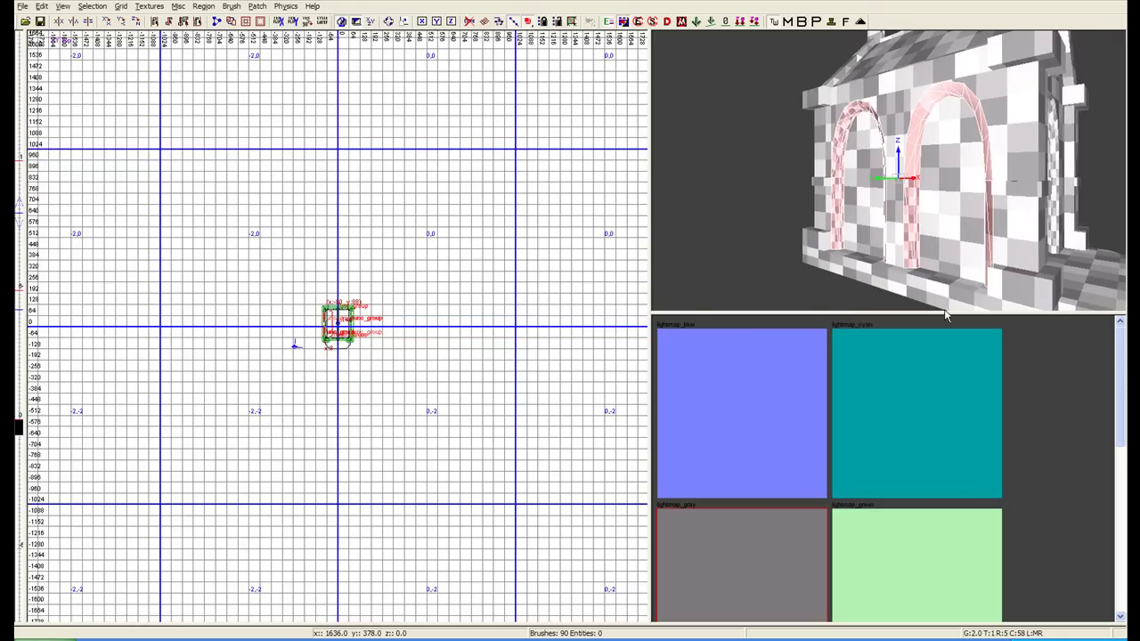
{"action": "key", "text": "s"}
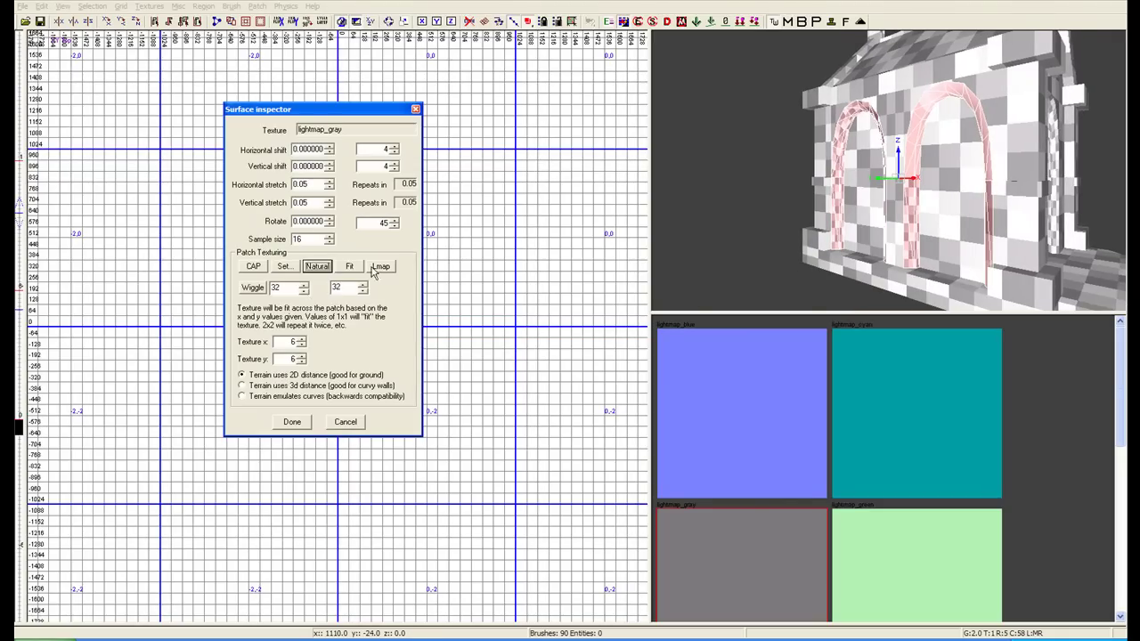
{"action": "left_click", "coordinate": [381, 270]}
{"action": "left_click", "coordinate": [349, 267]}
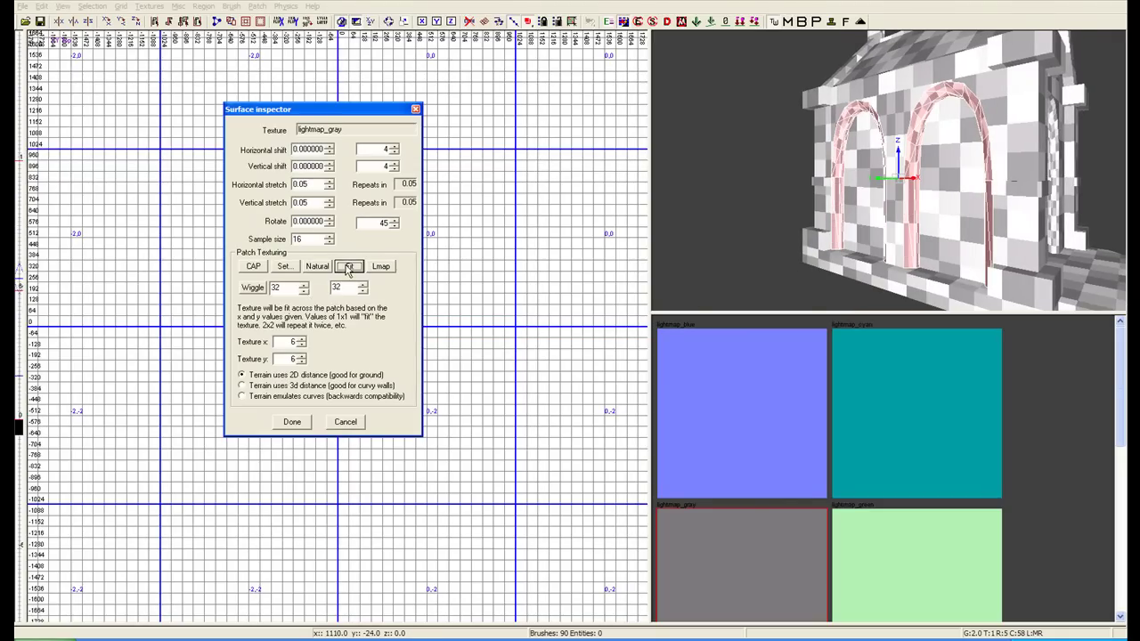
{"action": "left_click", "coordinate": [317, 268]}
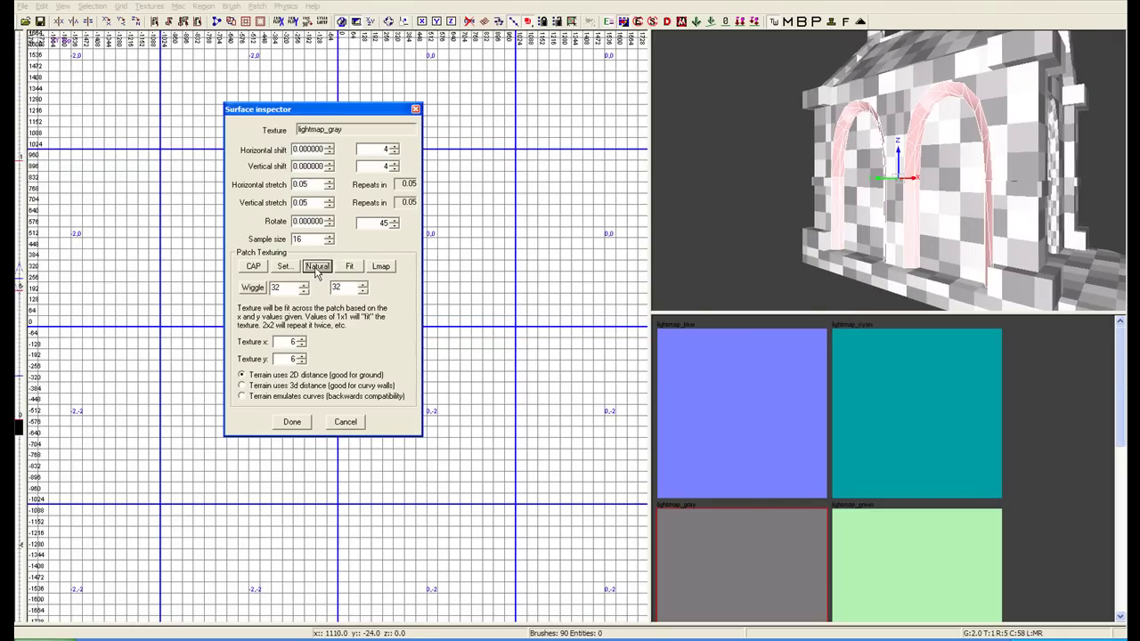
{"action": "left_click", "coordinate": [282, 267]}
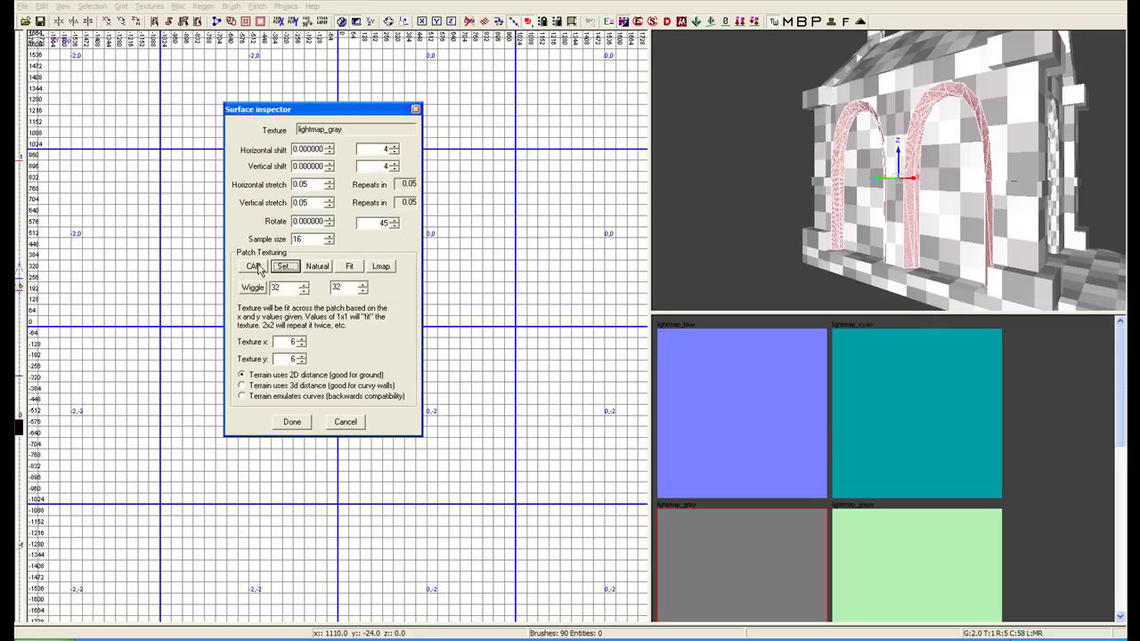
{"action": "left_click", "coordinate": [255, 267]}
{"action": "right_click", "coordinate": [951, 185]}
{"action": "key", "text": "Up"}
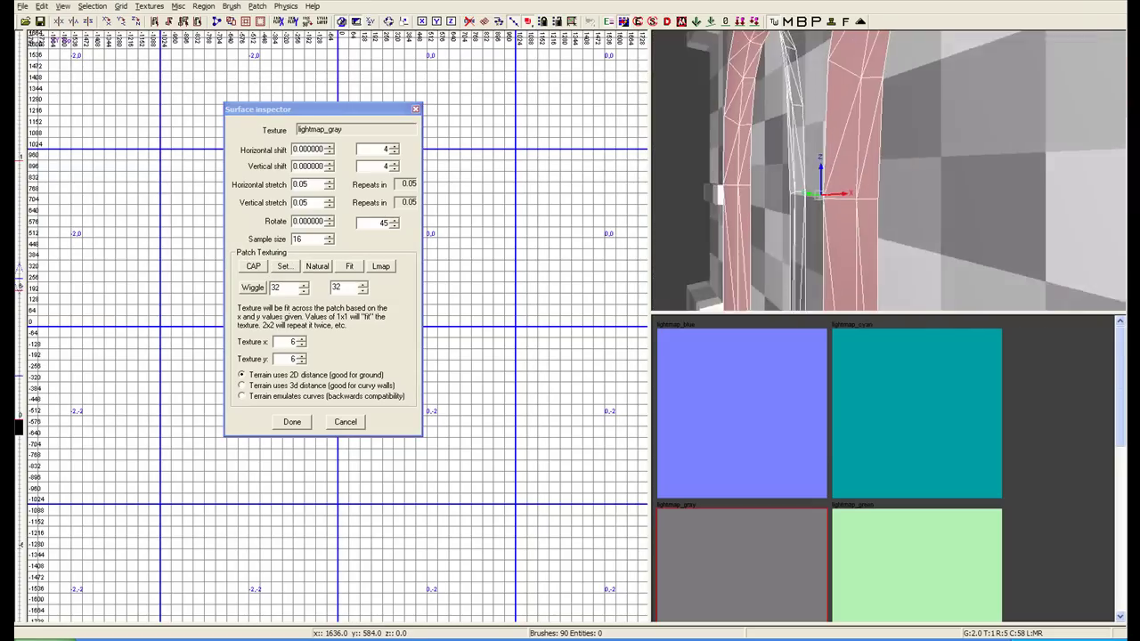
{"action": "key", "text": "Down"}
{"action": "right_click", "coordinate": [906, 186]}
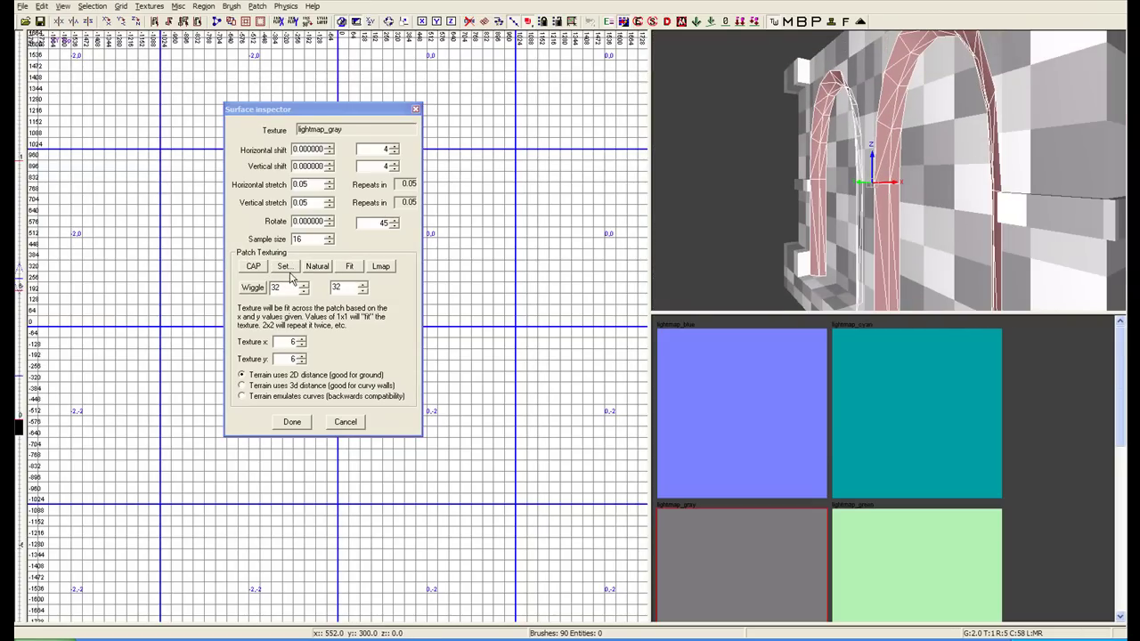
Set Texture x and Texture y to 1 and try Lmap and Fit patch texturing on the arch trims
{"action": "left_click", "coordinate": [354, 343]}
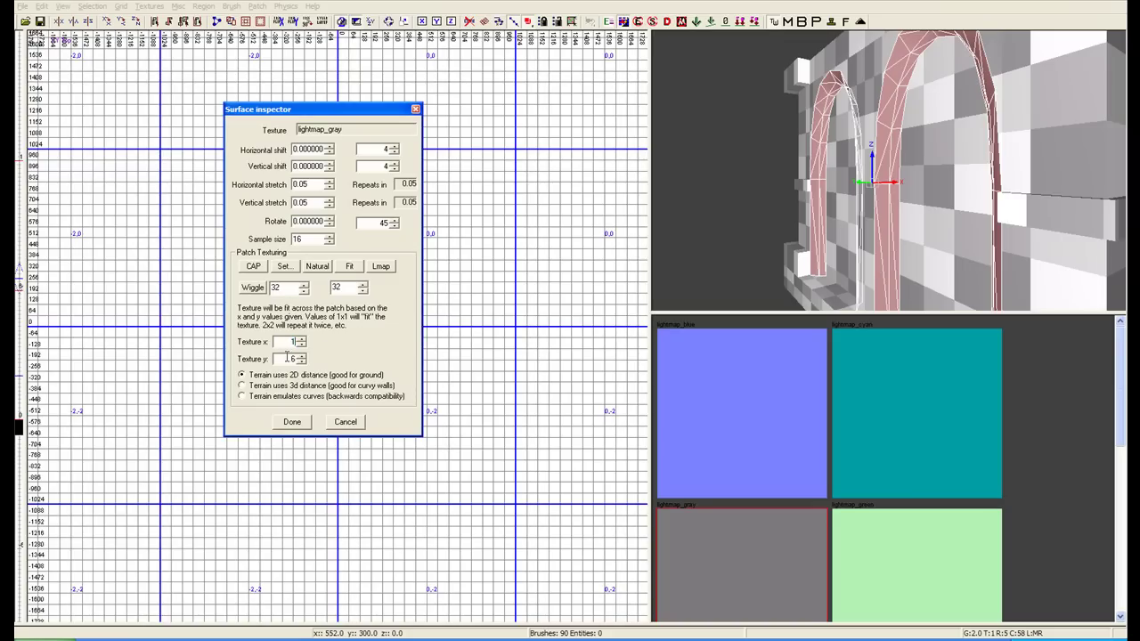
{"action": "left_click", "coordinate": [381, 266]}
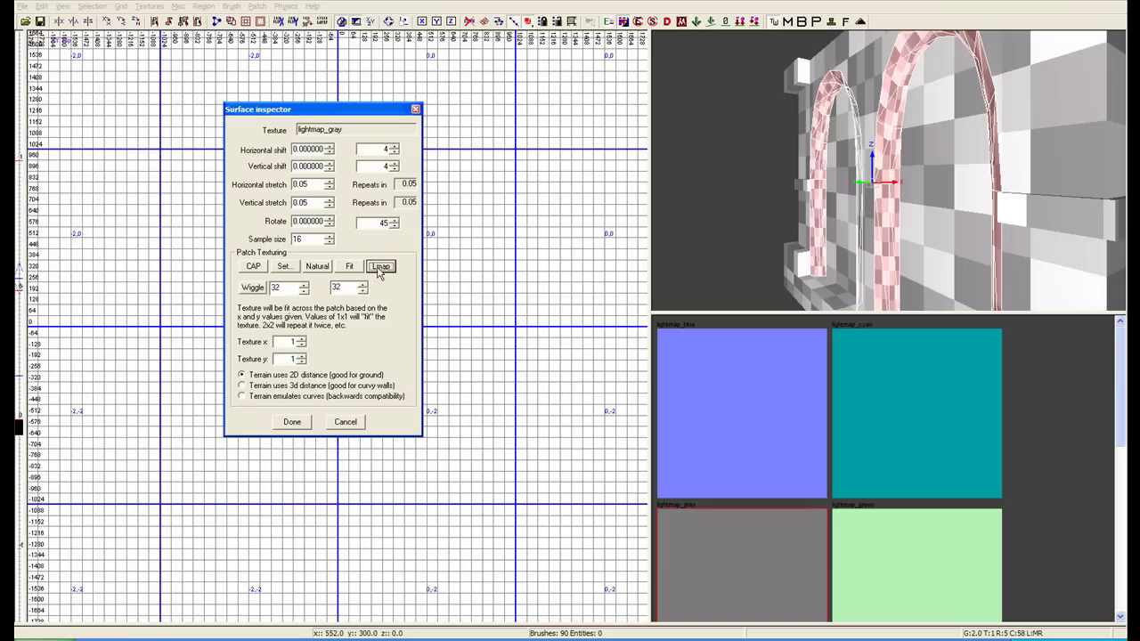
{"action": "right_click_drag", "start_coordinate": [857, 189], "coordinate": [860, 205]}
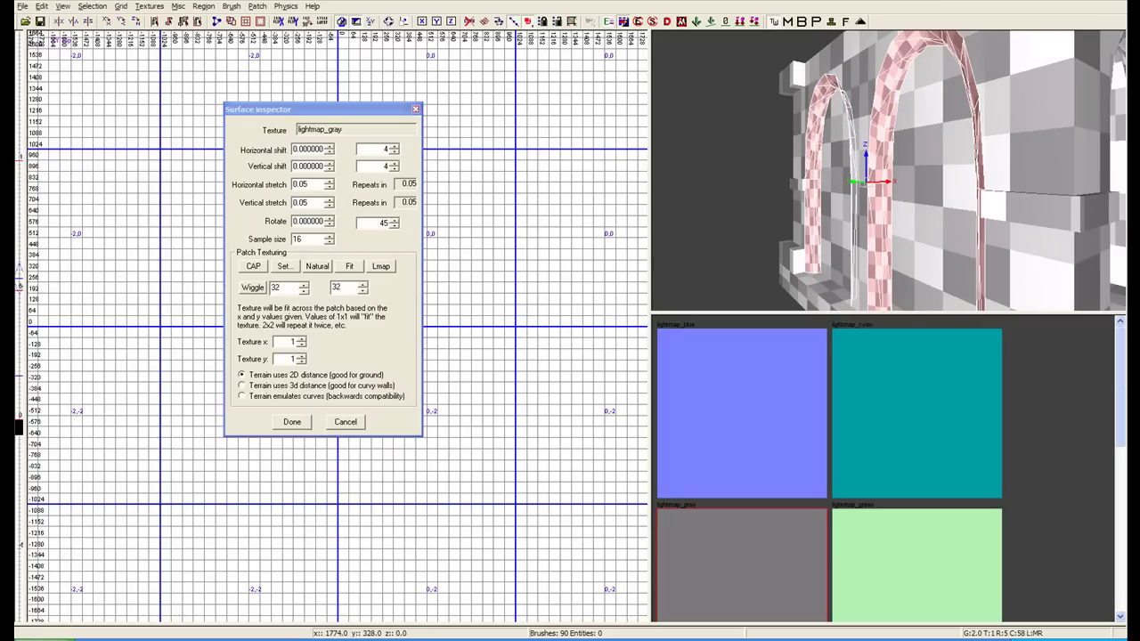
{"action": "left_click", "coordinate": [350, 269]}
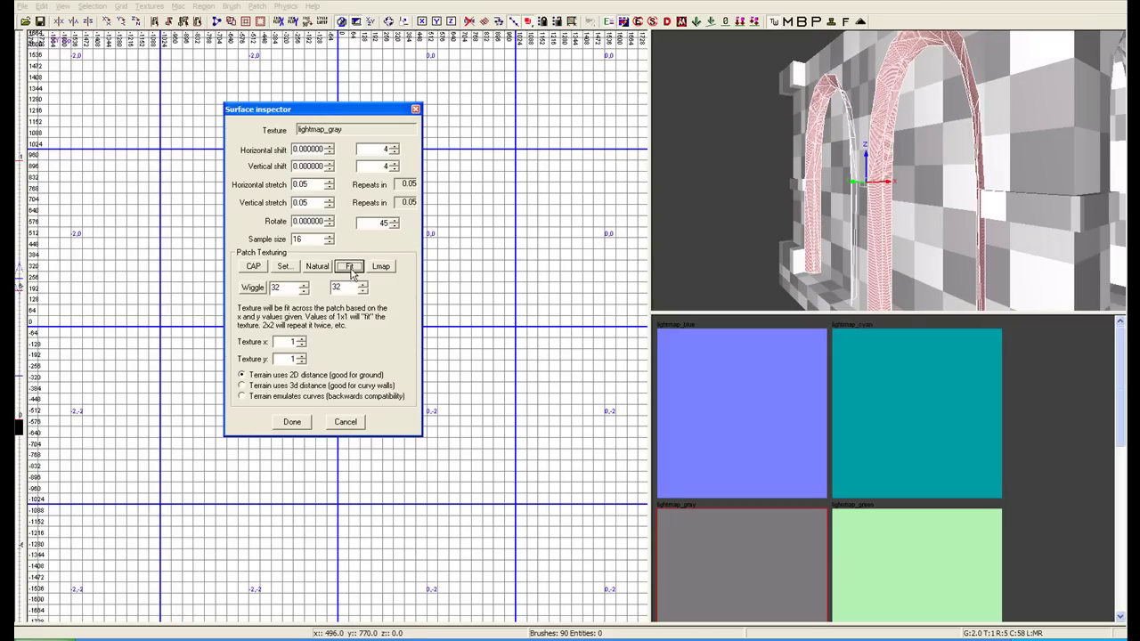
Apply Natural patch texturing to the arch trims, close the surface settings and deselect the patches
{"action": "left_click", "coordinate": [318, 269]}
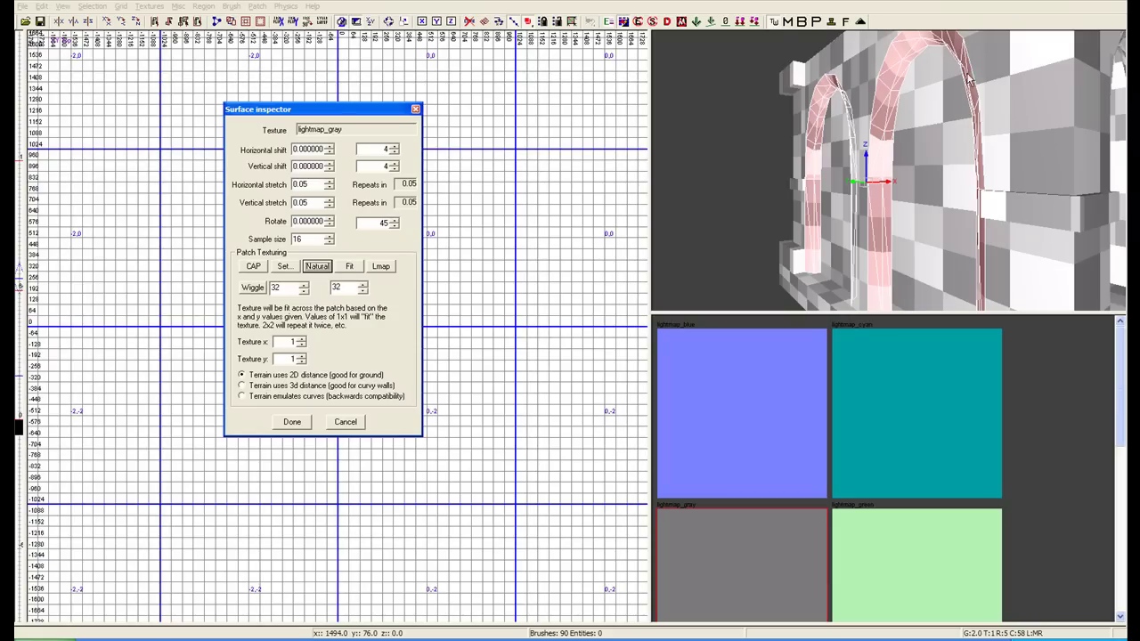
{"action": "right_click_drag", "start_coordinate": [875, 166], "coordinate": [906, 167]}
{"action": "key", "text": "Escape"}
{"action": "key", "text": "Escape"}
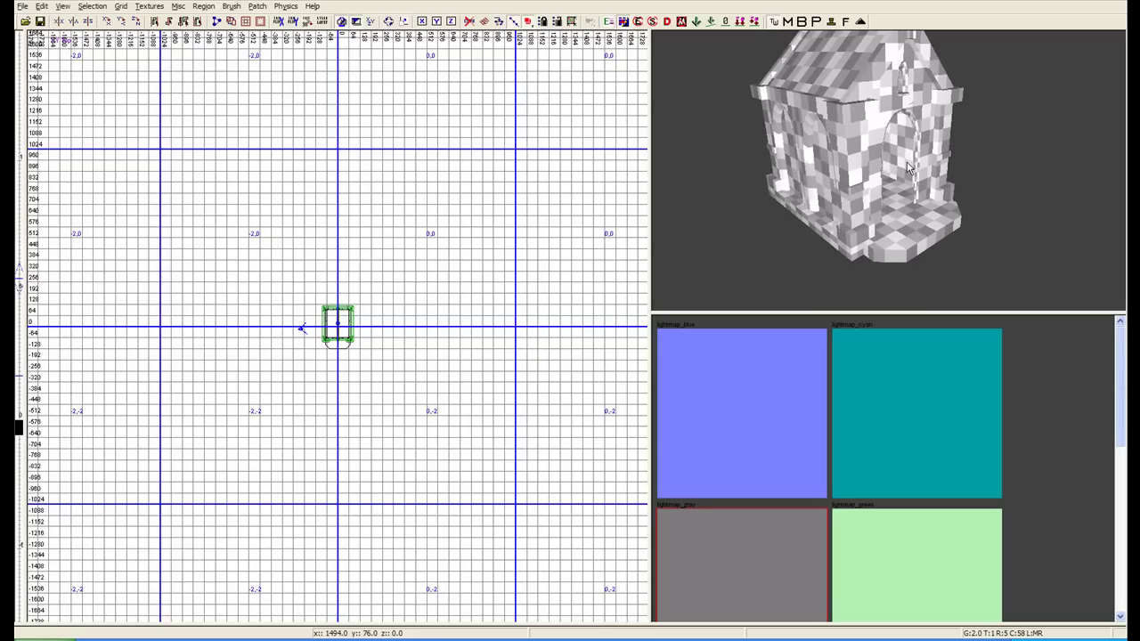
{"action": "right_click_drag", "start_coordinate": [921, 164], "coordinate": [931, 203]}
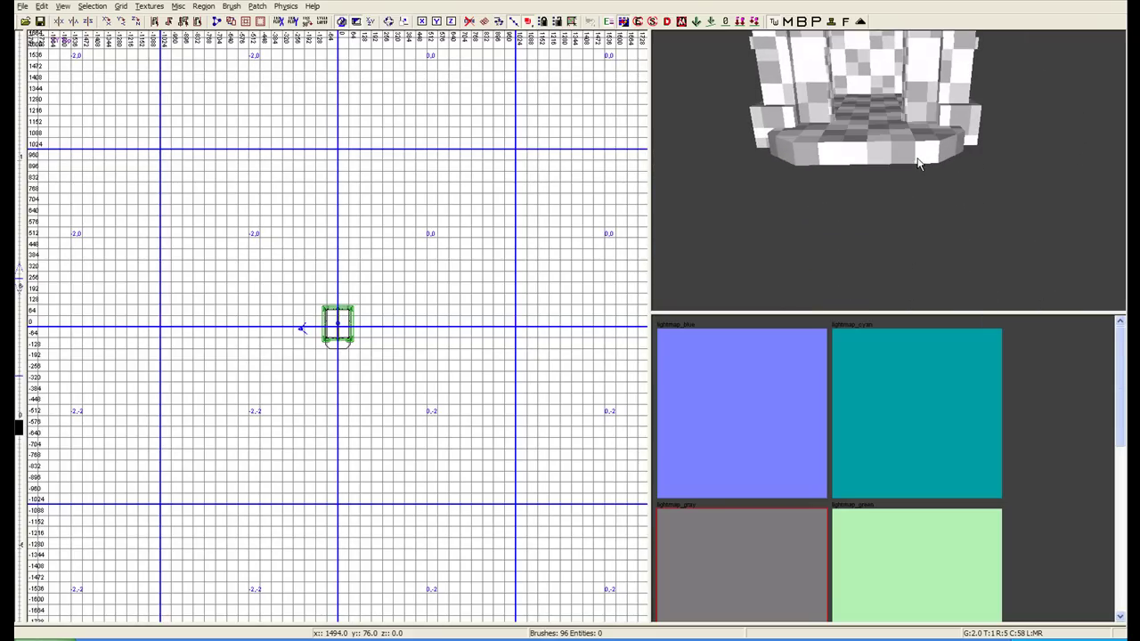